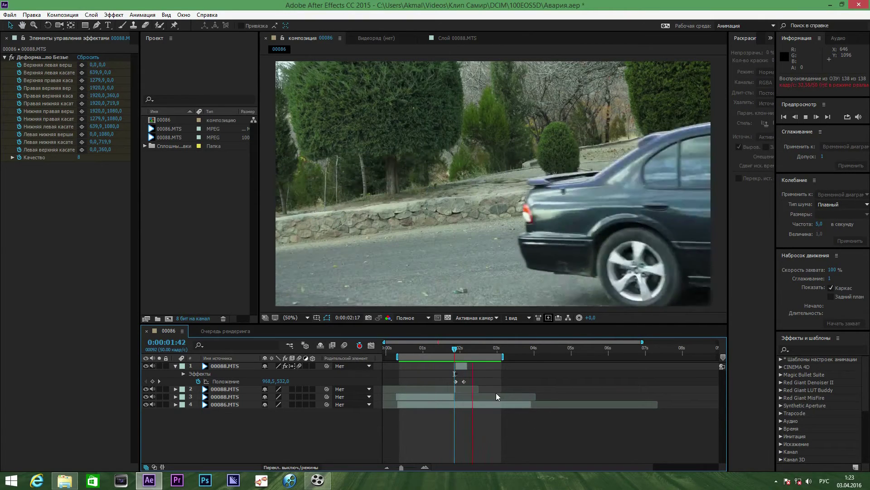
Bring up the Explorer folder holding the source MTS clips.
click(369, 367)
click(508, 448)
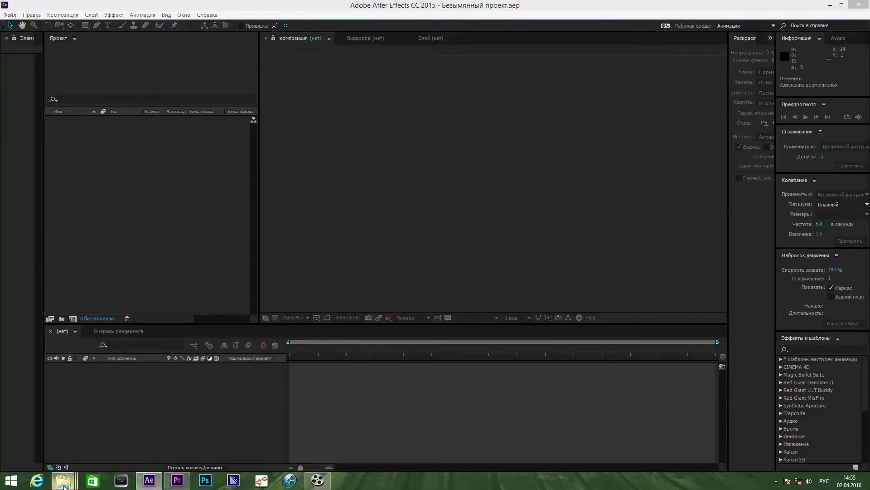
mouse_move(64, 484)
click(136, 438)
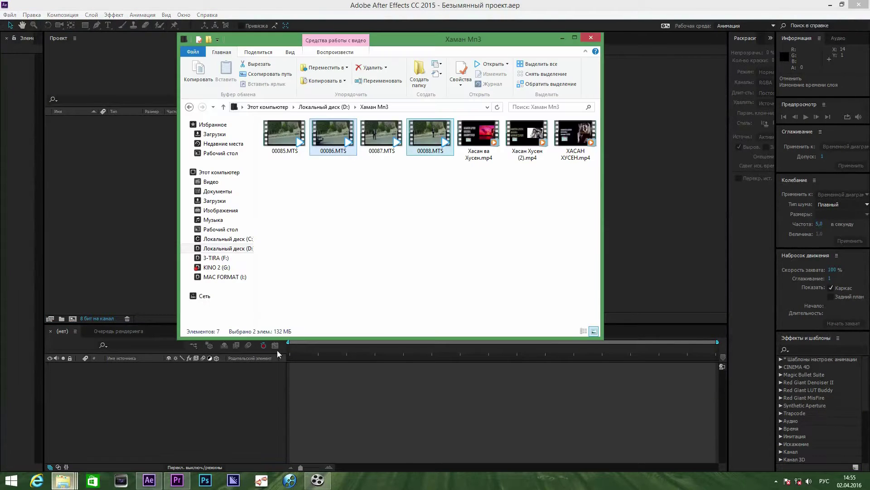
Import 00086.MTS and 00088.MTS and build single composition 00086 from both clips.
mouse_move(342, 146)
mouse_down()
mouse_move(251, 182)
mouse_move(148, 179)
mouse_up()
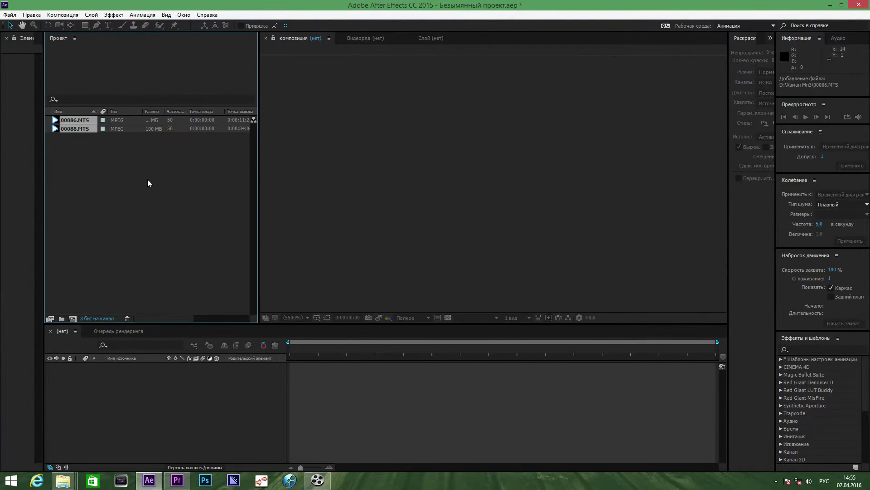
mouse_move(83, 132)
mouse_down()
mouse_move(69, 113)
mouse_move(304, 377)
mouse_up()
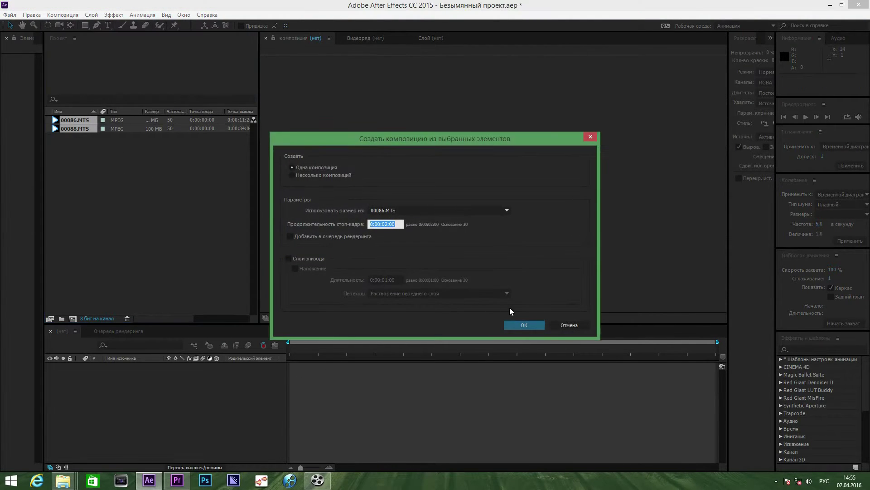
click(518, 325)
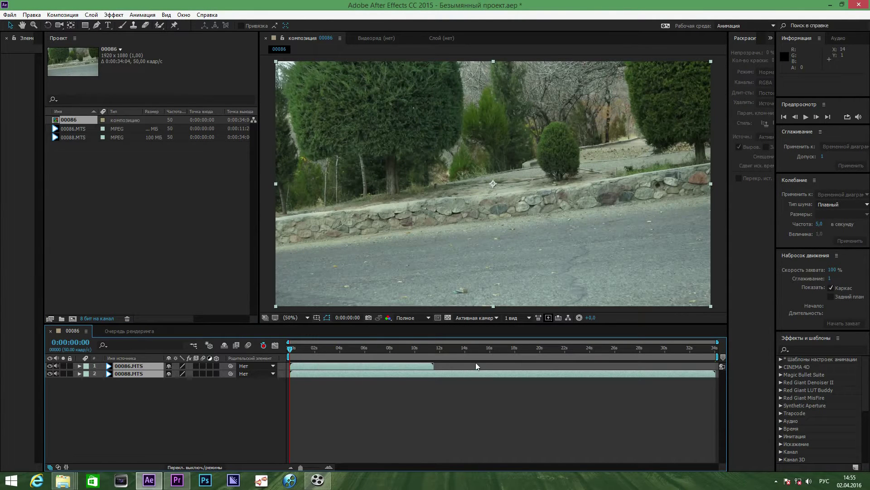
double_click(381, 365)
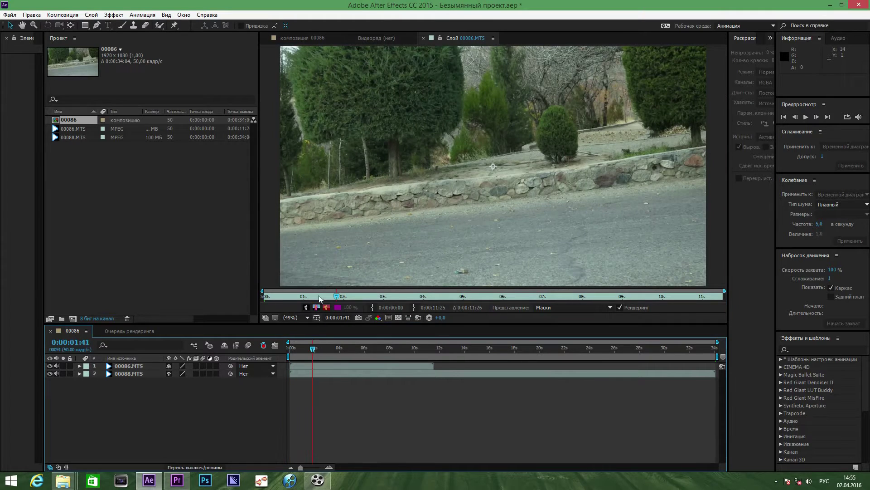
Set the composition viewer to 33.3% magnification.
click(285, 38)
drag(314, 349, 358, 356)
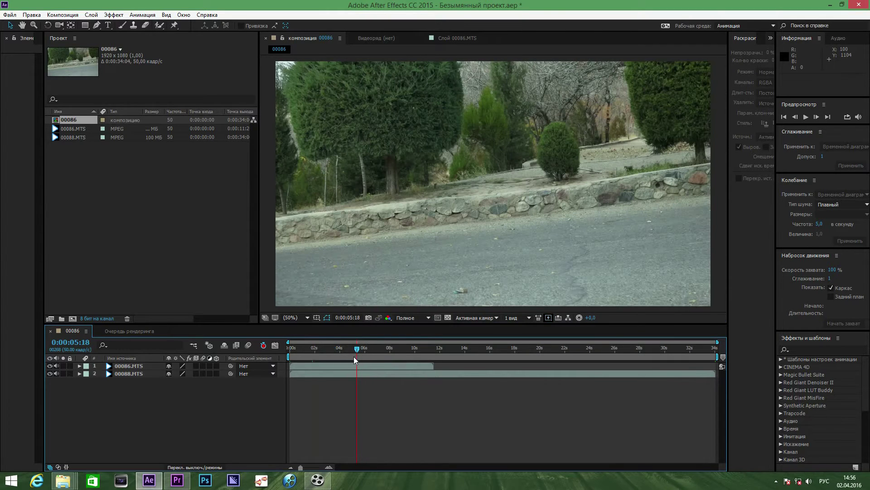
click(297, 318)
click(303, 317)
click(308, 317)
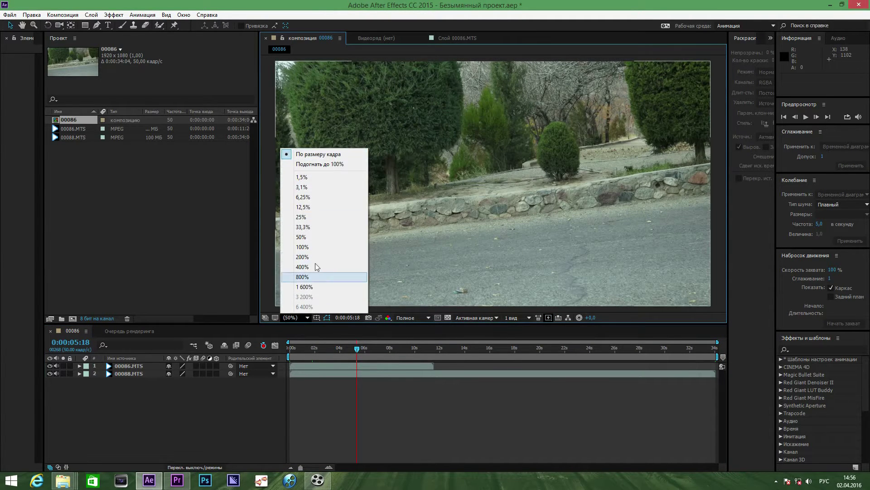
click(310, 227)
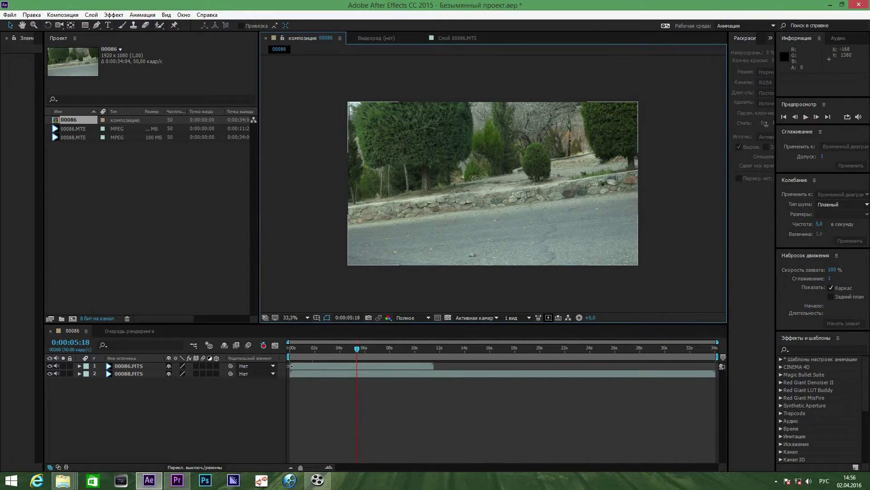
Trim 00086.MTS to start around 3 s, put it below 00088.MTS and slide it earlier.
drag(288, 366, 338, 368)
drag(140, 365, 139, 377)
drag(374, 378, 337, 378)
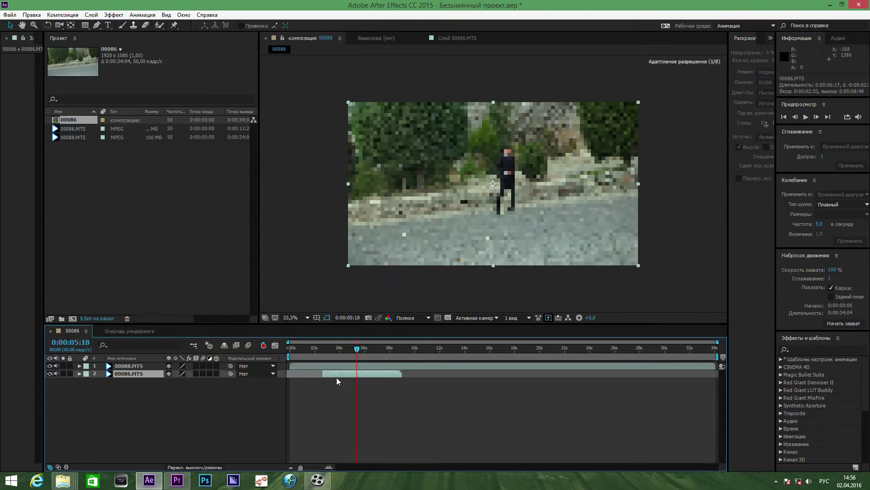
Set the viewer to 50% and trim 00088.MTS to start around 15 seconds.
mouse_move(358, 349)
mouse_down()
mouse_move(498, 349)
mouse_move(512, 359)
mouse_up()
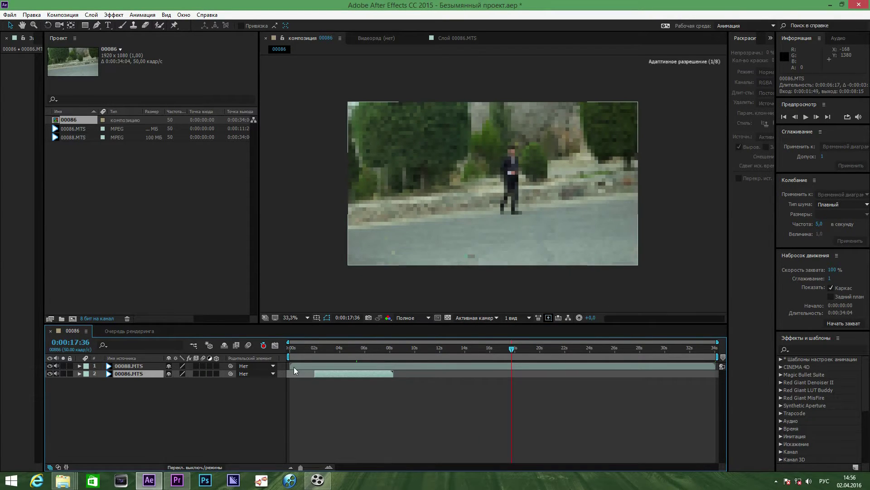
mouse_move(292, 366)
mouse_down()
mouse_move(488, 366)
mouse_move(351, 363)
mouse_up()
click(307, 317)
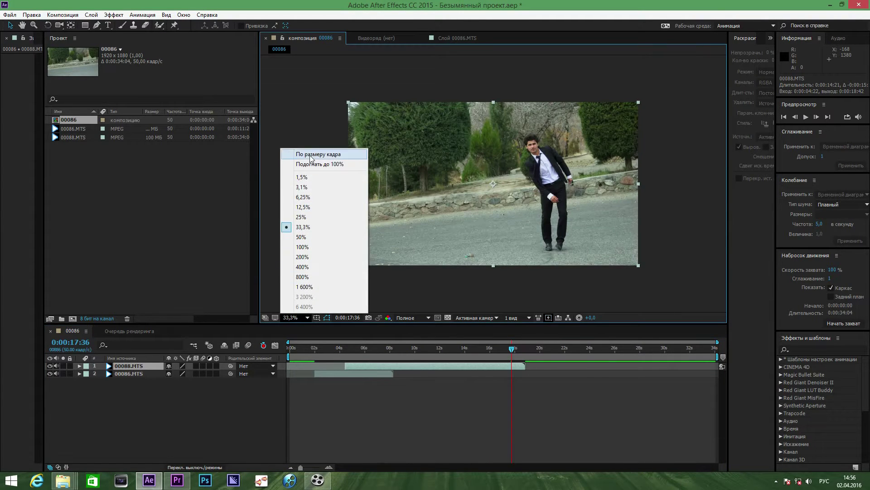
click(301, 237)
drag(512, 351, 501, 352)
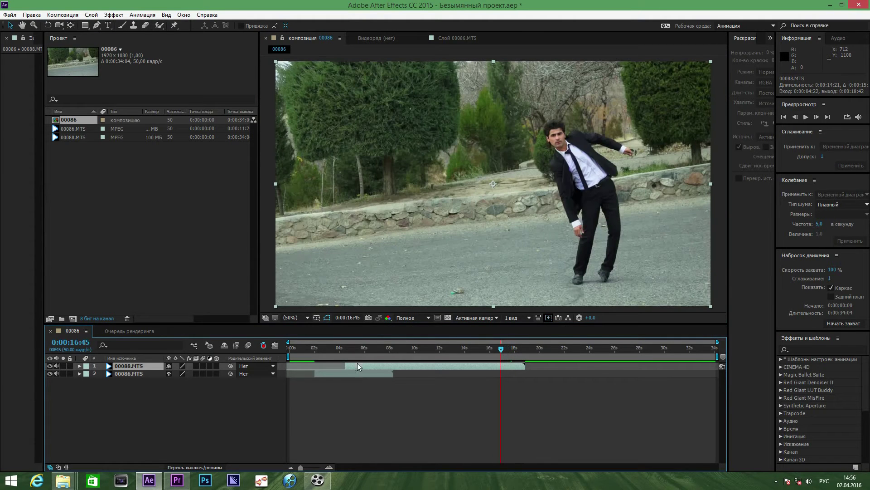
drag(347, 367, 477, 350)
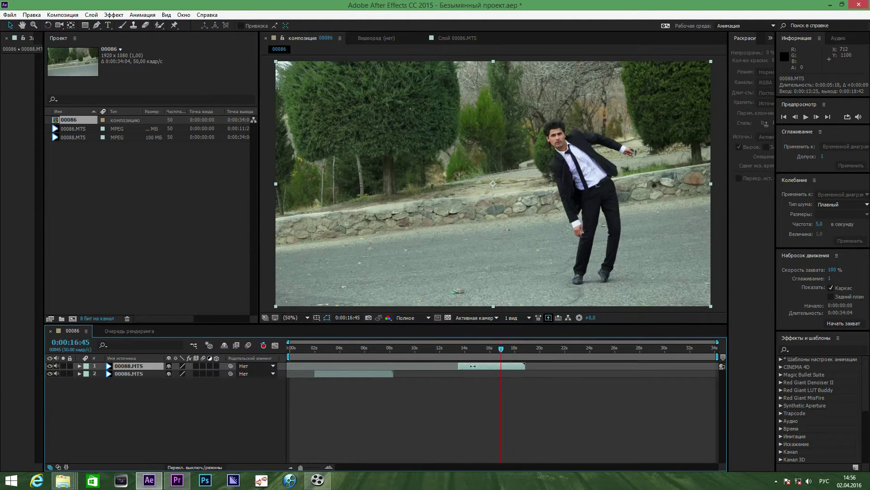
Extend the 00088.MTS start slightly earlier to where the man stands upright.
click(482, 351)
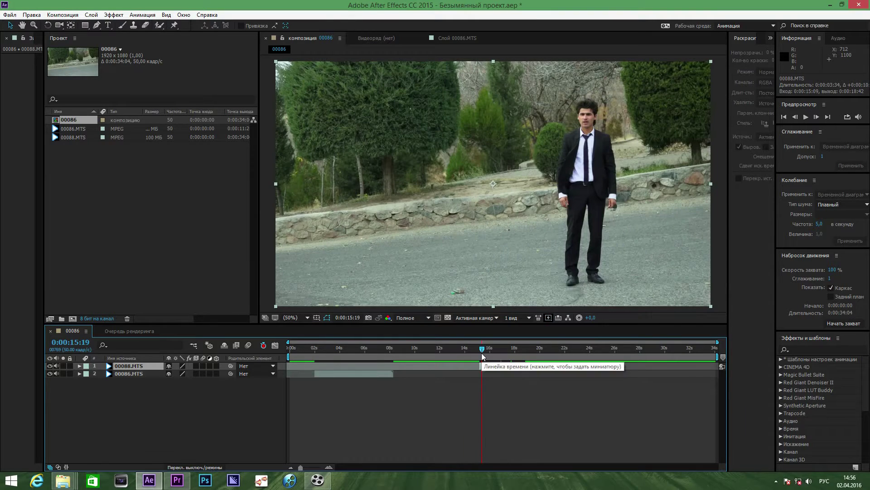
drag(480, 366, 475, 366)
click(474, 349)
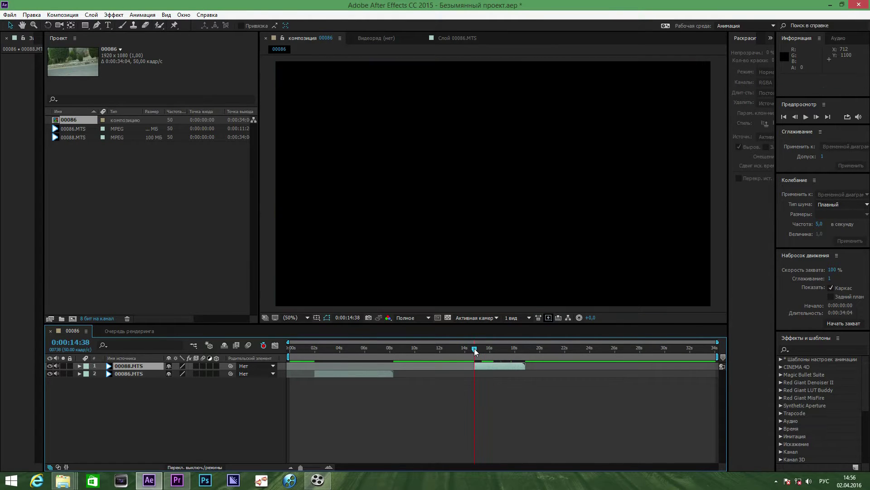
click(490, 350)
mouse_move(492, 354)
mouse_down()
mouse_move(501, 355)
mouse_move(500, 369)
mouse_move(375, 367)
mouse_up()
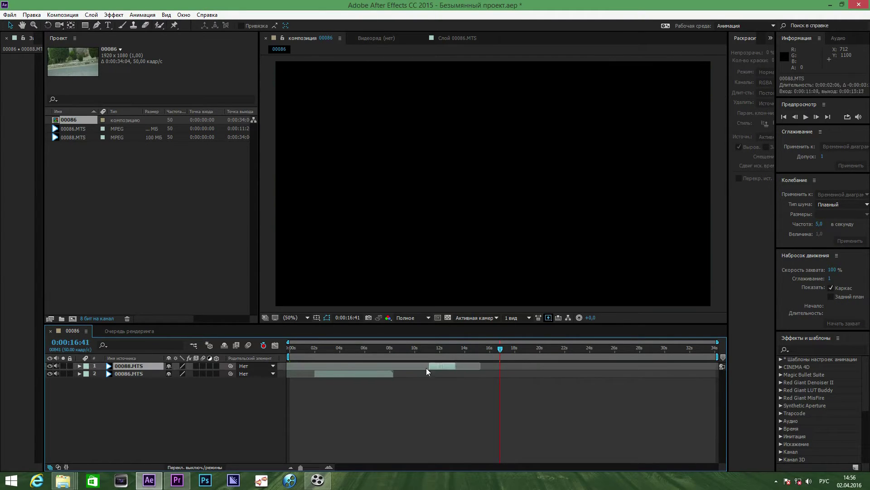
Slide the 00088.MTS clip earlier so it overlaps the car clip near the current time.
click(347, 348)
drag(360, 365, 371, 365)
drag(347, 348, 341, 360)
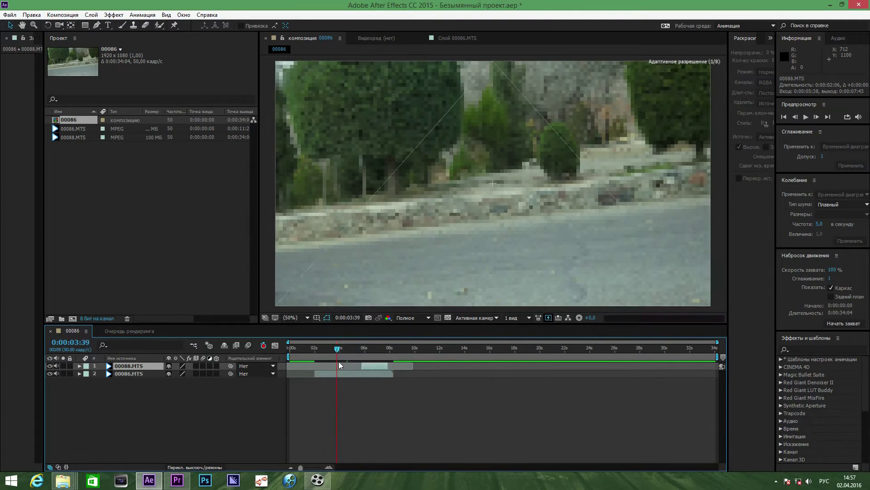
click(361, 375)
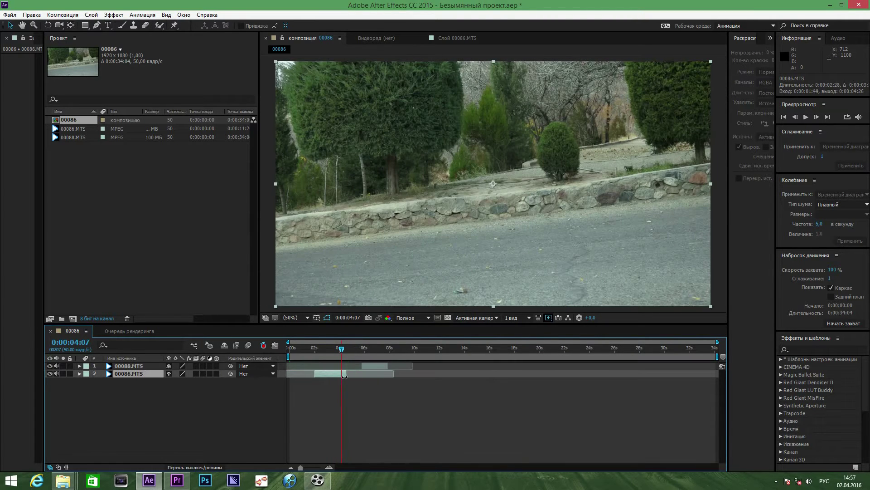
drag(373, 367, 339, 368)
click(329, 467)
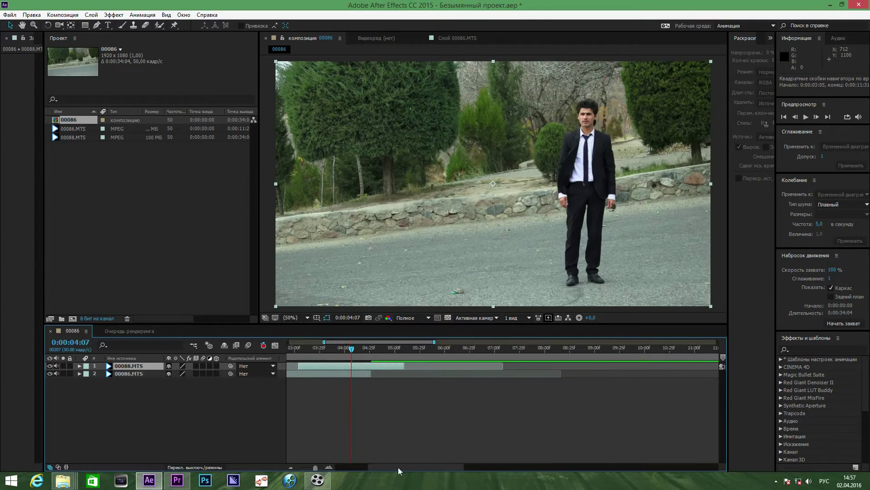
Shorten the end of 00088.MTS to the section where the man appears.
drag(402, 467, 379, 467)
mouse_move(363, 349)
mouse_down()
mouse_move(389, 365)
mouse_move(381, 350)
mouse_move(391, 367)
mouse_up()
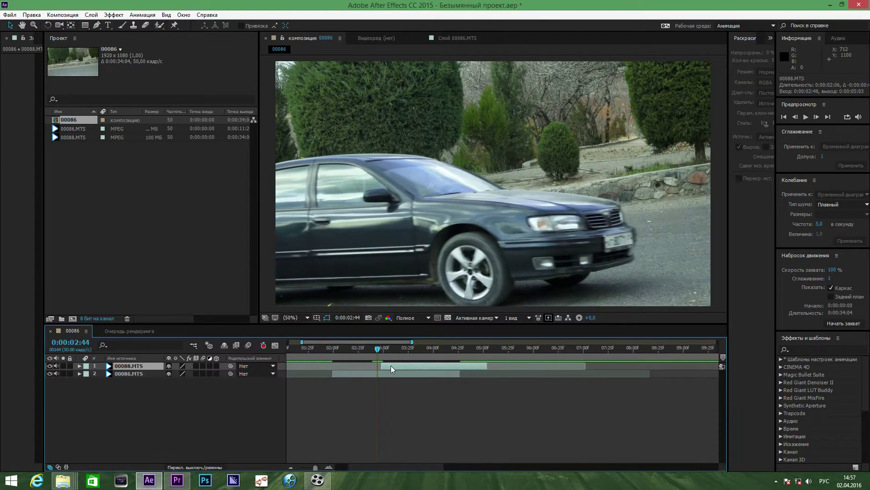
click(381, 350)
drag(487, 367, 460, 367)
Zoom the viewer to 200% and pan to the man's shoes.
key(g)
click(308, 317)
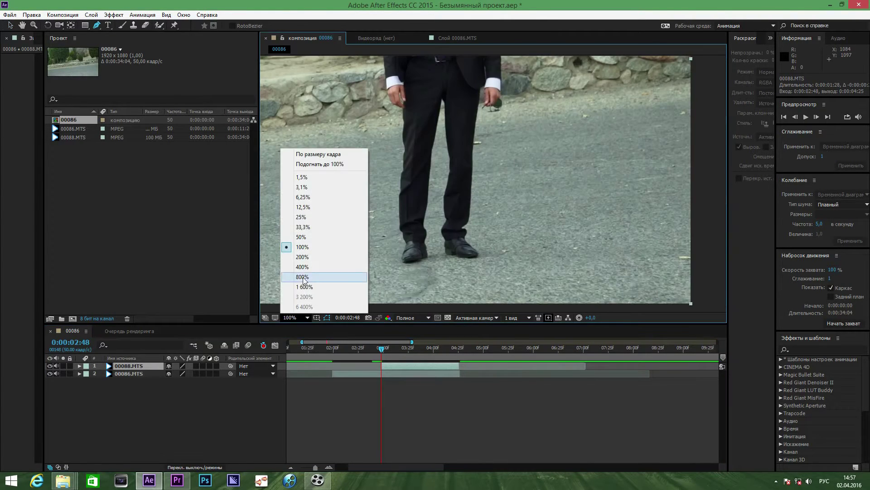
click(296, 257)
click(22, 25)
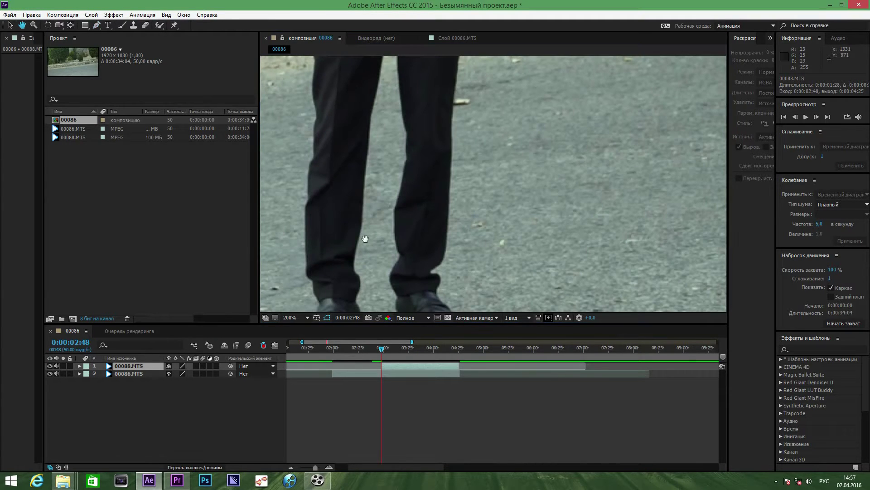
drag(345, 227, 430, 173)
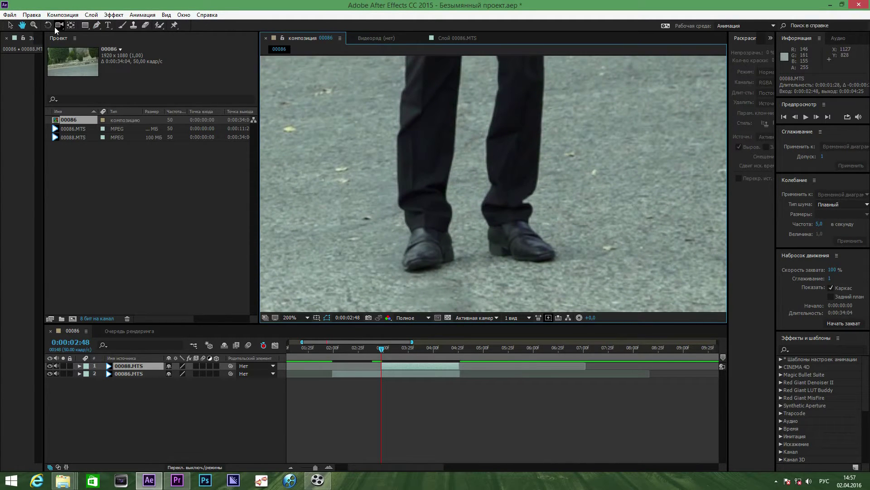
Start a RotoBezier mask at the right shoe and trace points up the trouser leg.
click(96, 26)
click(490, 244)
click(491, 255)
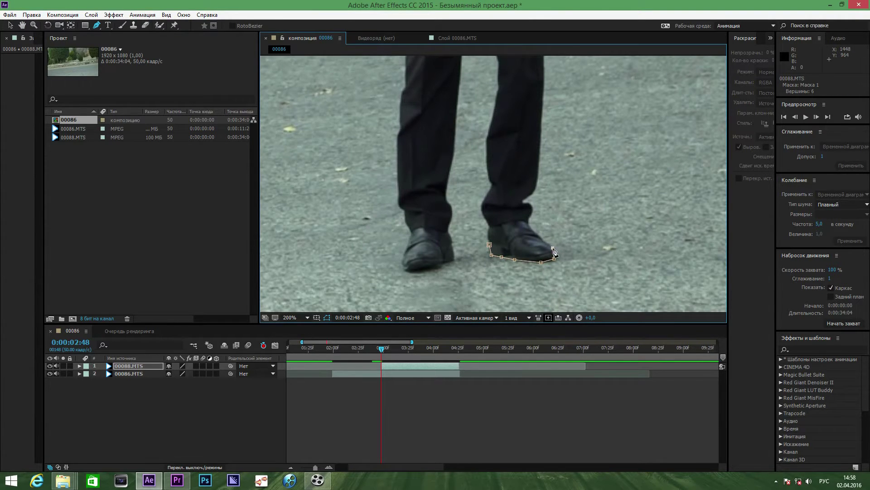
click(525, 201)
click(537, 193)
click(537, 174)
key(h)
drag(308, 58, 262, 98)
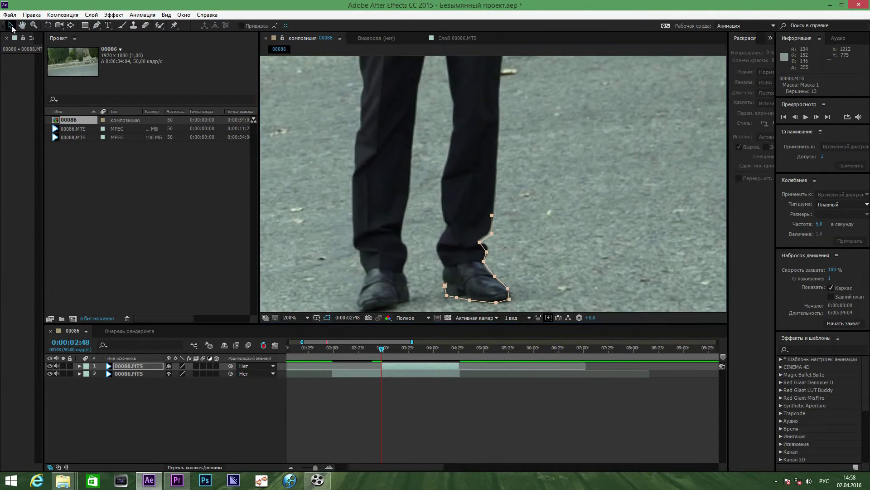
key(g)
click(496, 187)
click(496, 148)
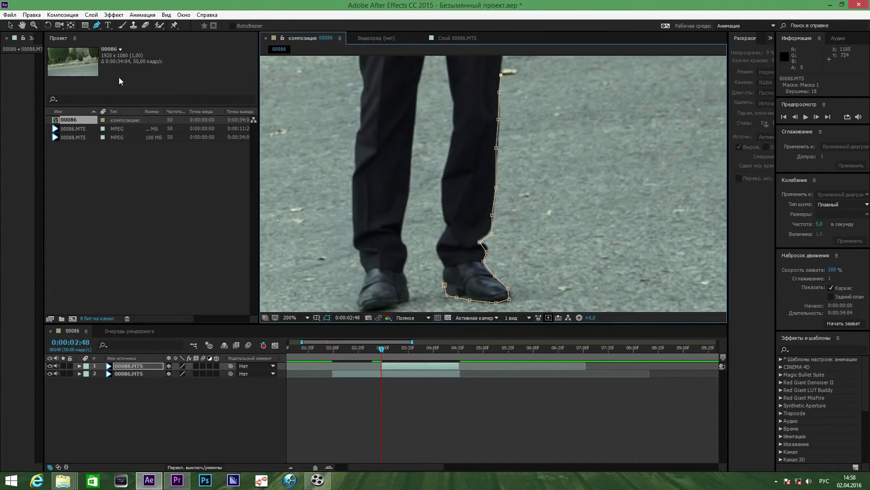
Continue the mask outline up the leg and along the jacket edge.
drag(502, 77, 438, 261)
click(441, 225)
click(447, 195)
click(496, 186)
click(492, 167)
click(492, 148)
key(h)
drag(472, 169, 476, 307)
key(g)
click(497, 255)
click(485, 114)
click(485, 101)
click(483, 88)
Trace mask points down the side of the head and close the mask around the man.
drag(484, 89, 488, 219)
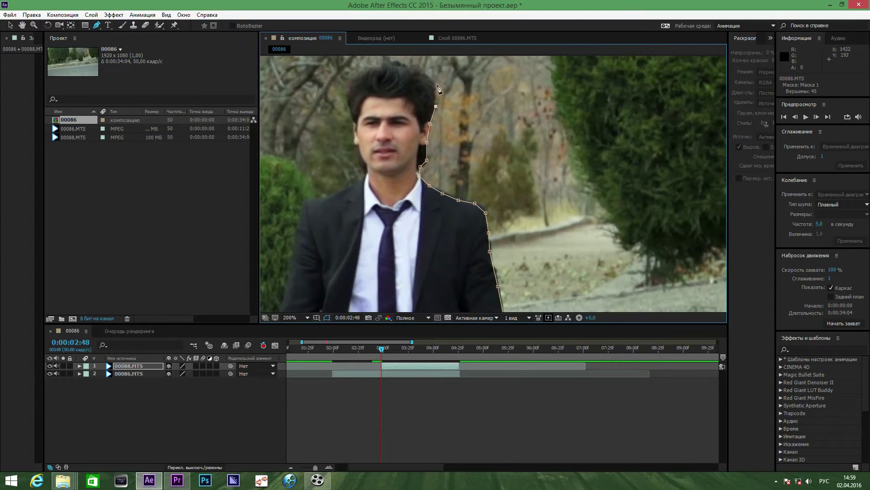
click(352, 83)
click(350, 105)
click(351, 120)
click(353, 137)
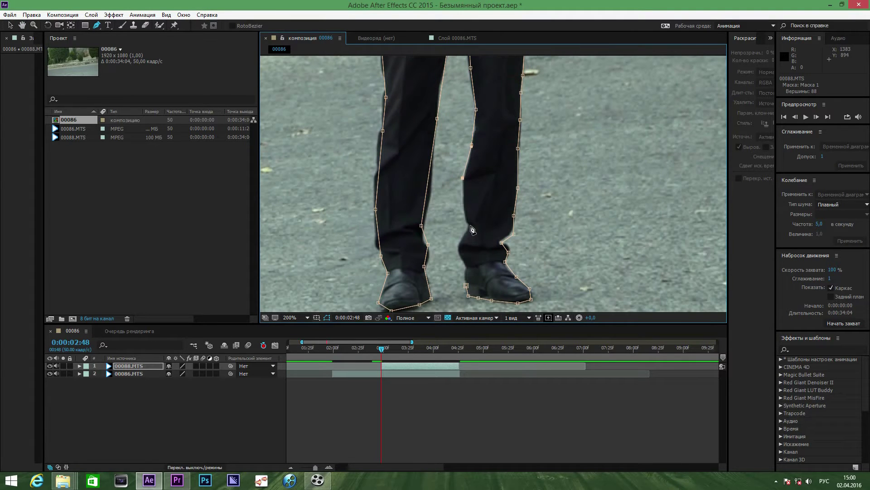
click(467, 287)
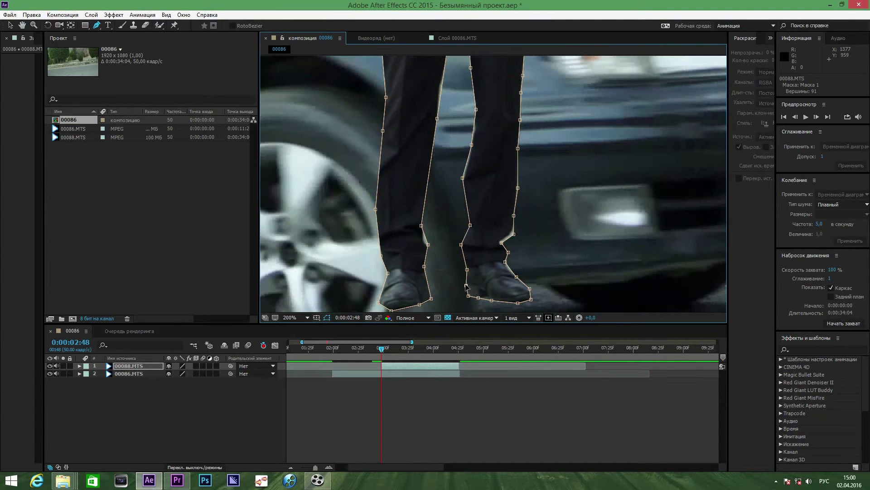
Set the viewer magnification to Fit to show the whole frame.
key(v)
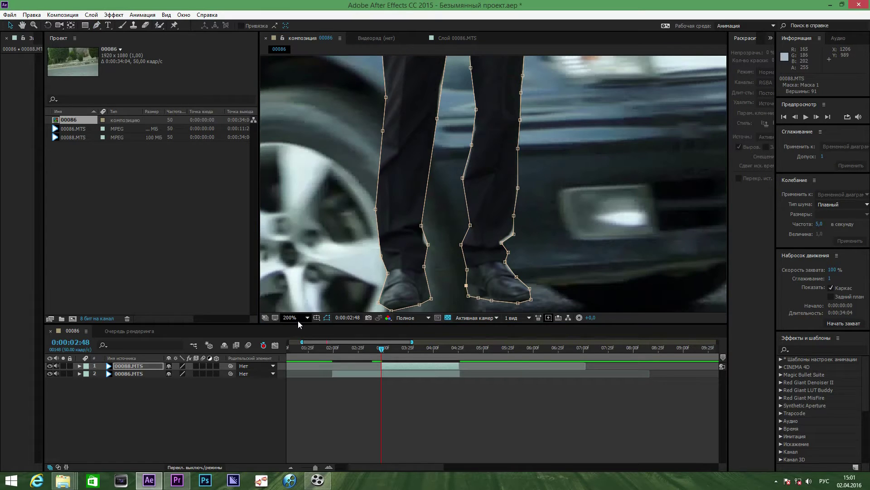
click(297, 320)
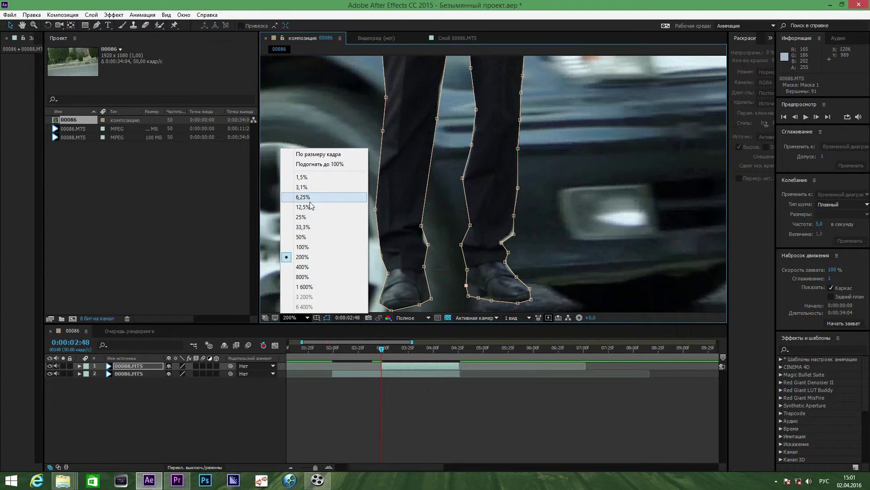
click(317, 155)
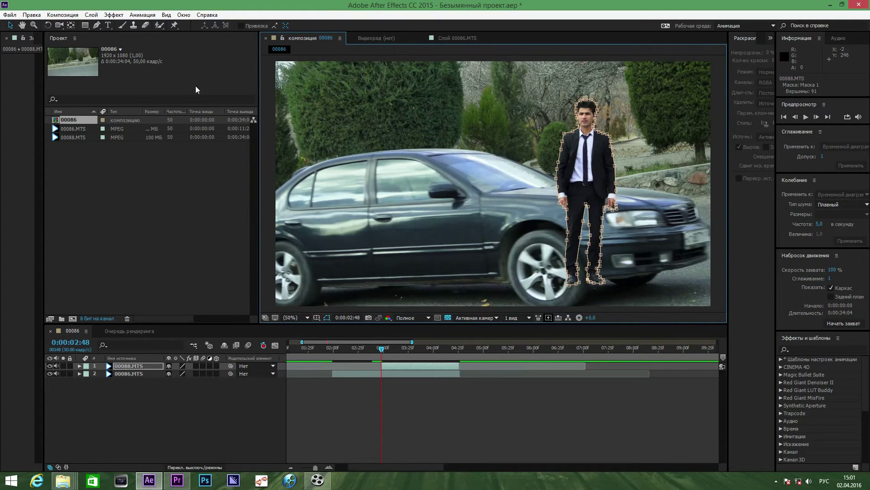
Extend the man's clip end, trim its start later, and slide layer 1 slightly earlier.
mouse_move(385, 349)
mouse_down()
mouse_move(393, 351)
mouse_move(368, 358)
mouse_move(441, 361)
mouse_up()
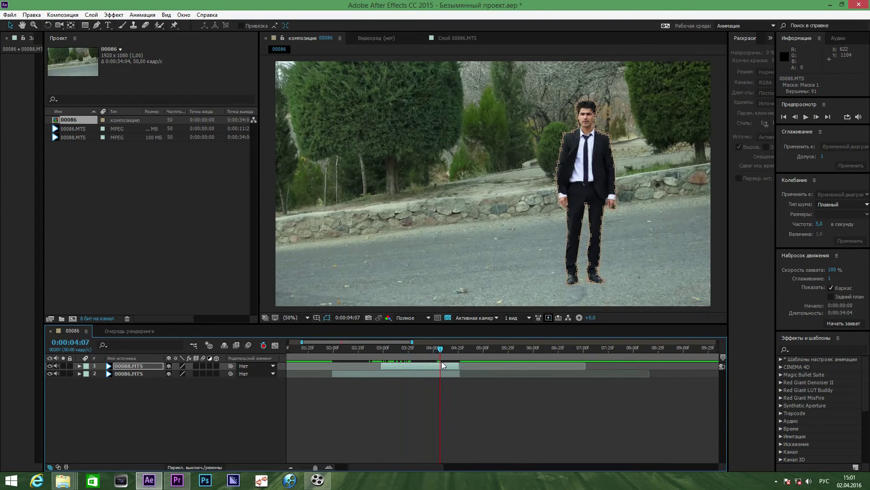
drag(449, 364, 529, 366)
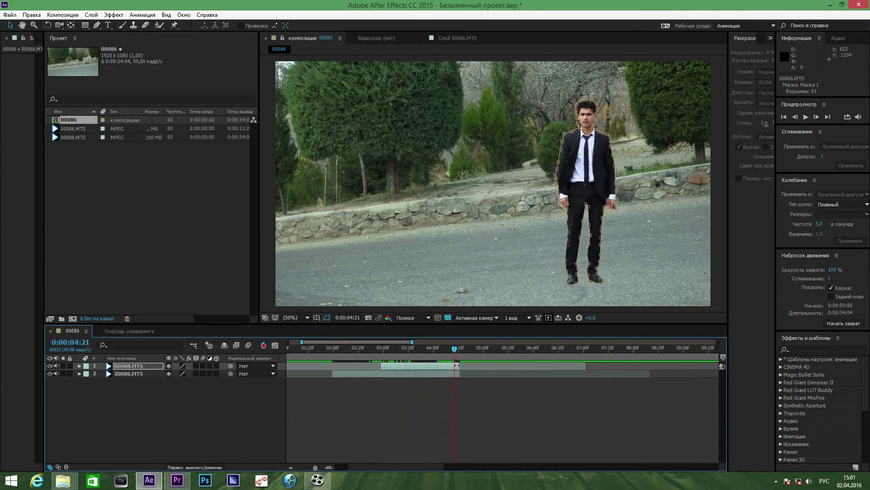
drag(456, 346, 469, 353)
mouse_move(385, 366)
mouse_down()
mouse_move(439, 366)
mouse_move(401, 365)
mouse_move(356, 349)
mouse_move(360, 358)
mouse_move(375, 354)
mouse_up()
click(384, 348)
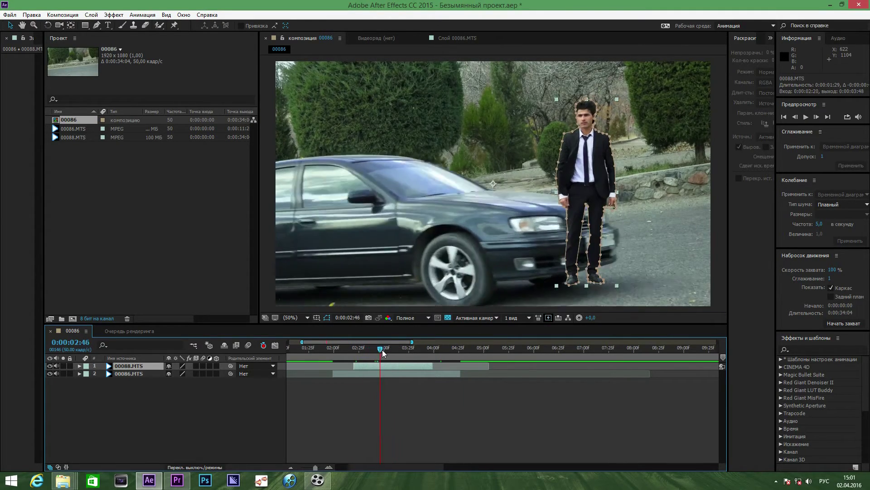
mouse_move(374, 353)
mouse_down()
mouse_move(388, 367)
mouse_move(387, 353)
mouse_move(367, 352)
mouse_up()
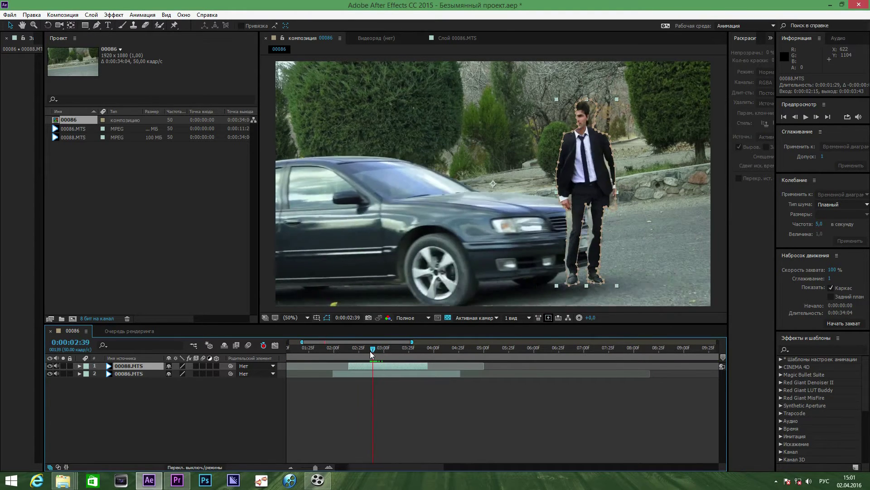
Undo the accidental move of the car footage layer.
click(554, 98)
drag(551, 97, 548, 91)
click(32, 15)
click(41, 21)
Scale up the cut-out man and move him up-left to position 922, 516.
click(415, 365)
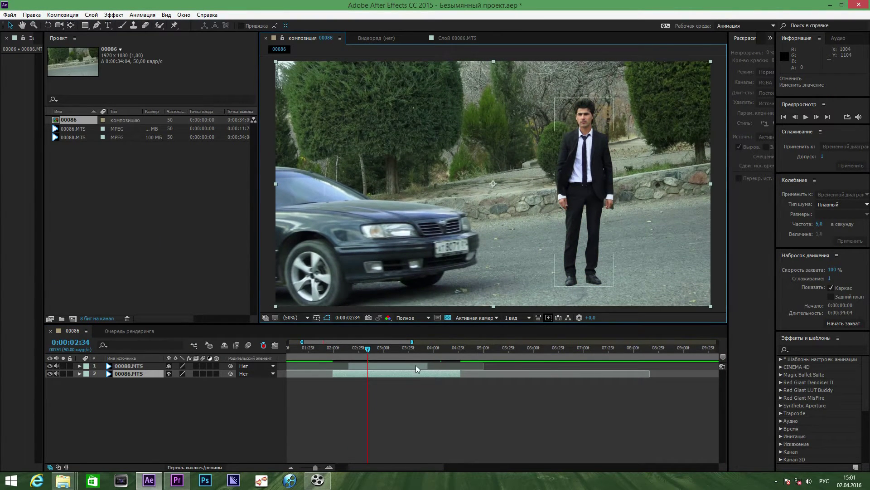
drag(555, 99, 564, 91)
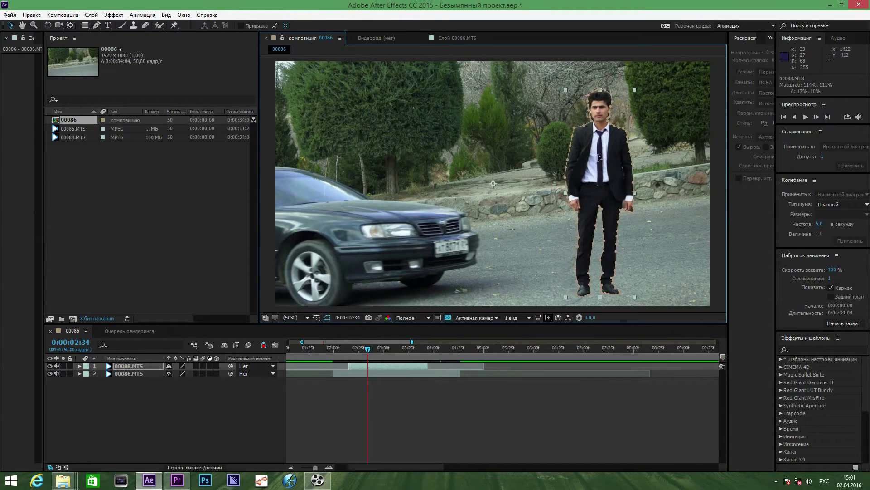
drag(589, 190, 581, 185)
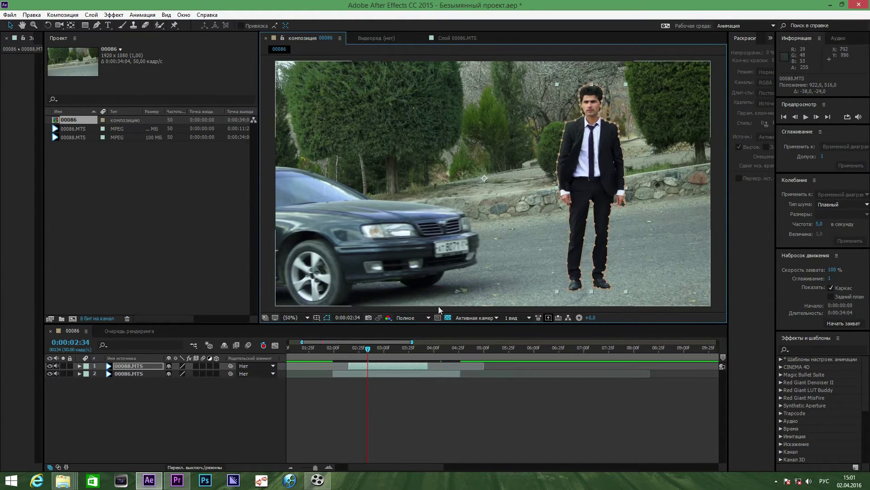
click(372, 349)
drag(375, 352, 372, 351)
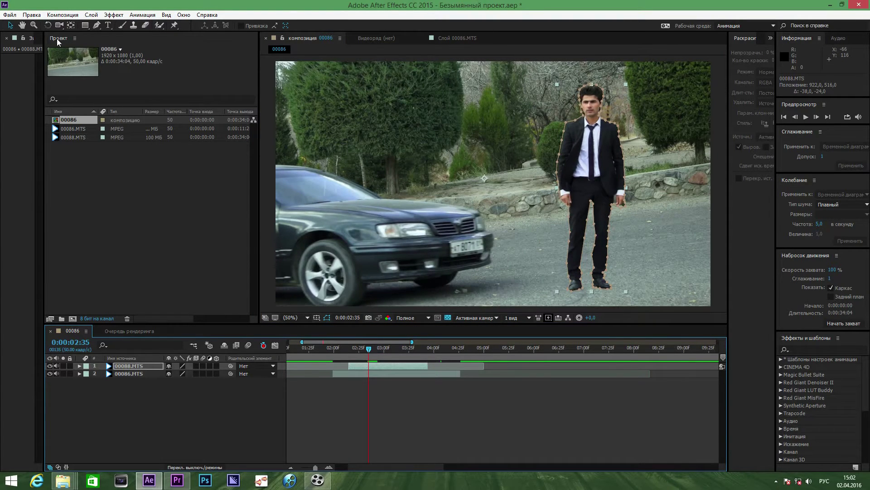
View the composition at 100%, panned to the man's legs.
click(308, 319)
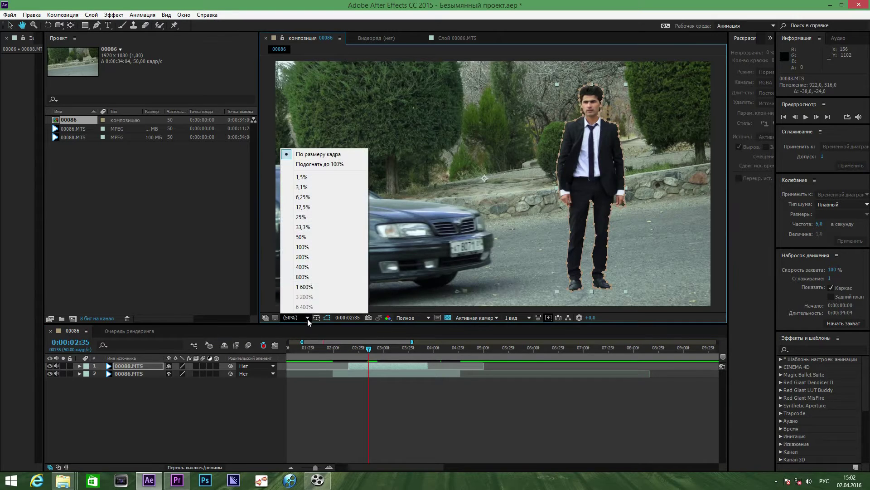
click(309, 251)
drag(646, 265, 444, 177)
Reveal all of Mask 1's properties and add a Mask Feather keyframe at 0,0.
click(10, 25)
click(406, 382)
click(384, 366)
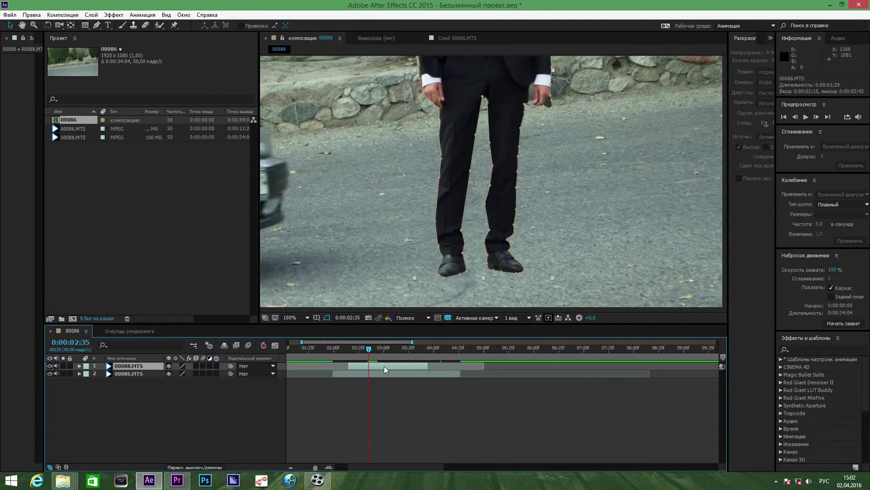
key(m)
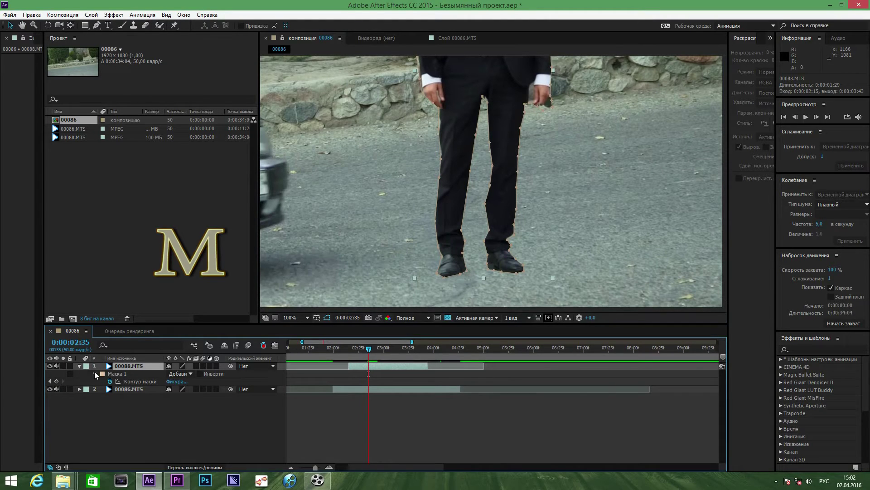
click(95, 374)
click(95, 374)
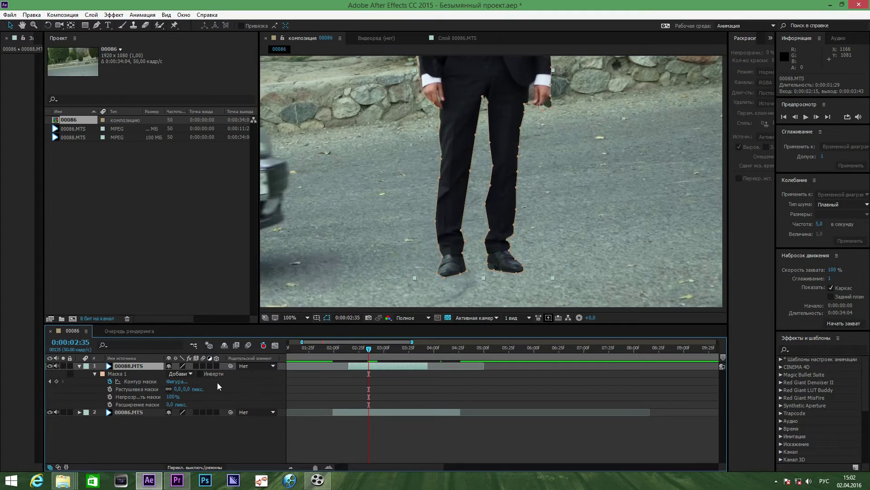
key(alt+shift+f)
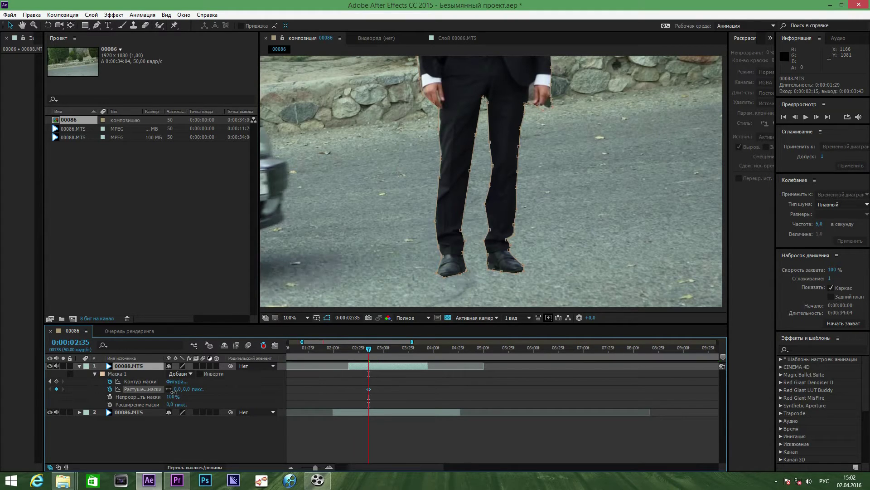
Enter 3 px in Mask 1's feather field, then deselect and reselect the man layer to check the edge.
click(176, 389)
text(4)
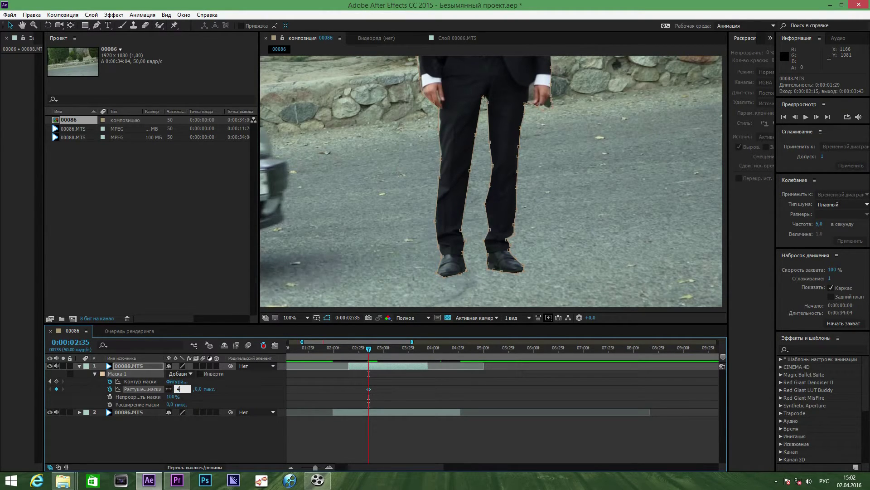
click(353, 437)
click(180, 394)
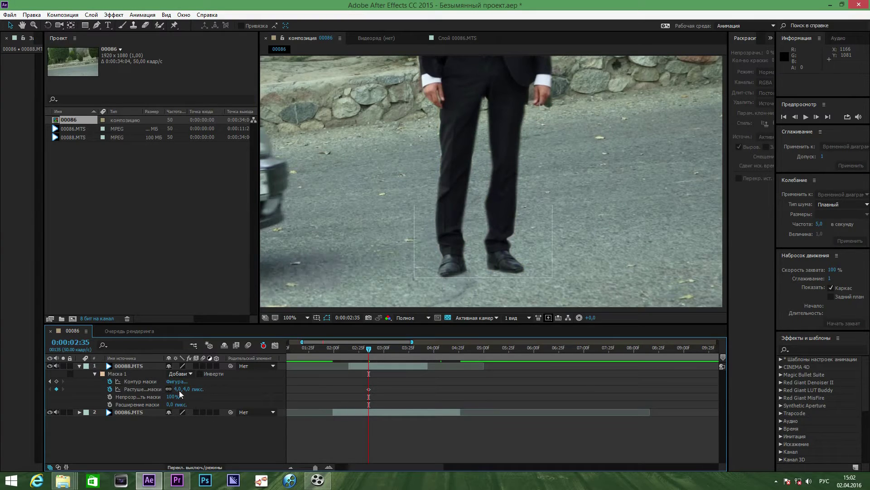
key(Return)
click(362, 357)
click(371, 366)
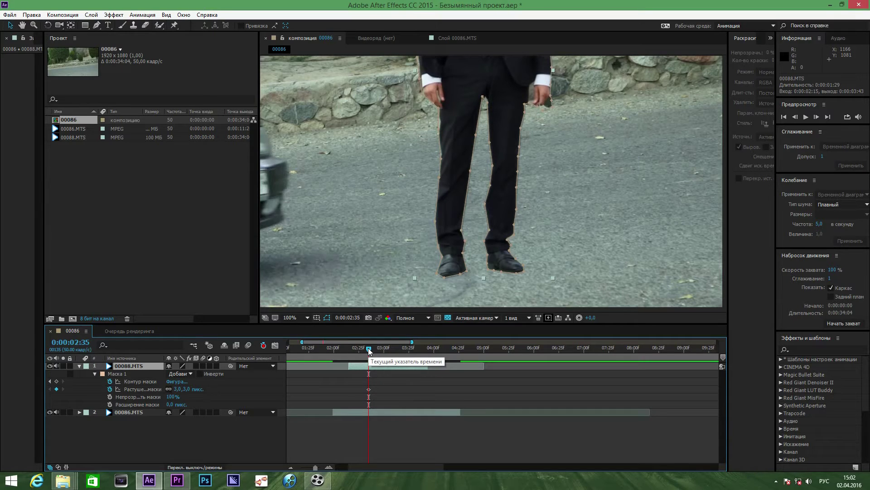
click(22, 25)
scroll(466, 188, up, 2)
scroll(466, 188, up, 2)
scroll(466, 188, up, 2)
drag(466, 188, 468, 179)
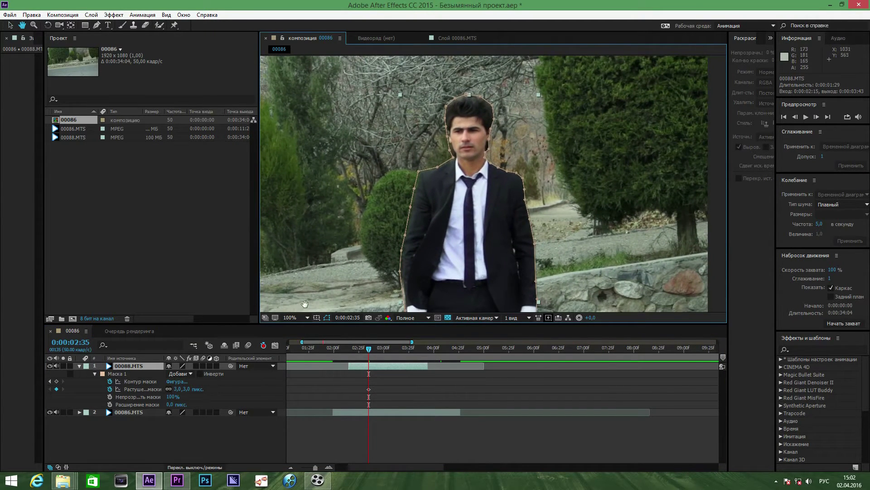
click(295, 317)
click(307, 257)
mouse_move(364, 270)
mouse_down()
mouse_move(380, 346)
mouse_move(372, 351)
mouse_up()
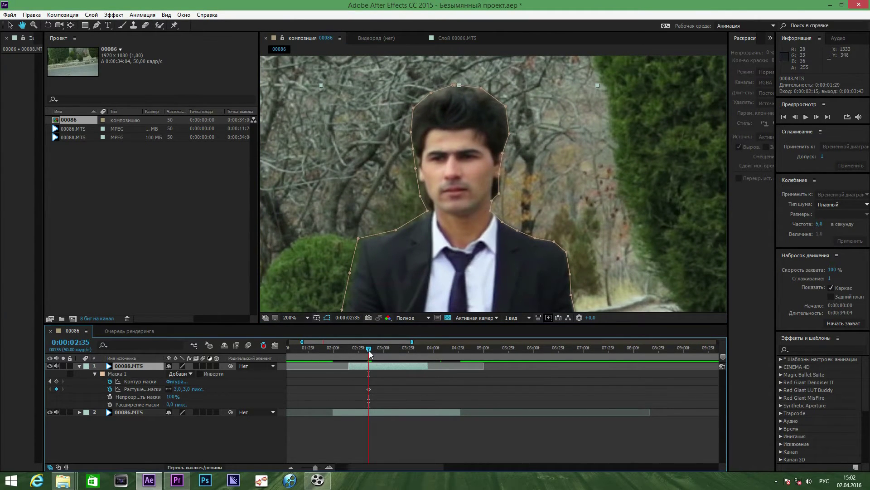
click(329, 468)
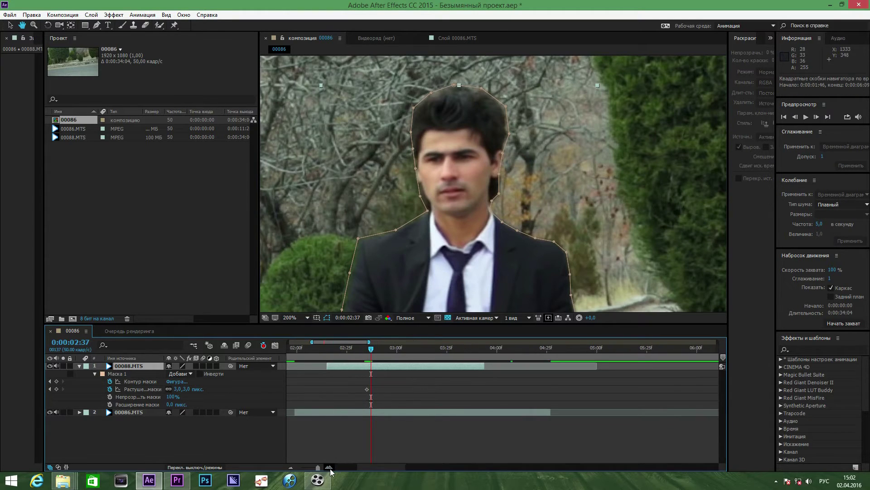
drag(372, 351, 362, 358)
click(10, 25)
drag(420, 199, 425, 194)
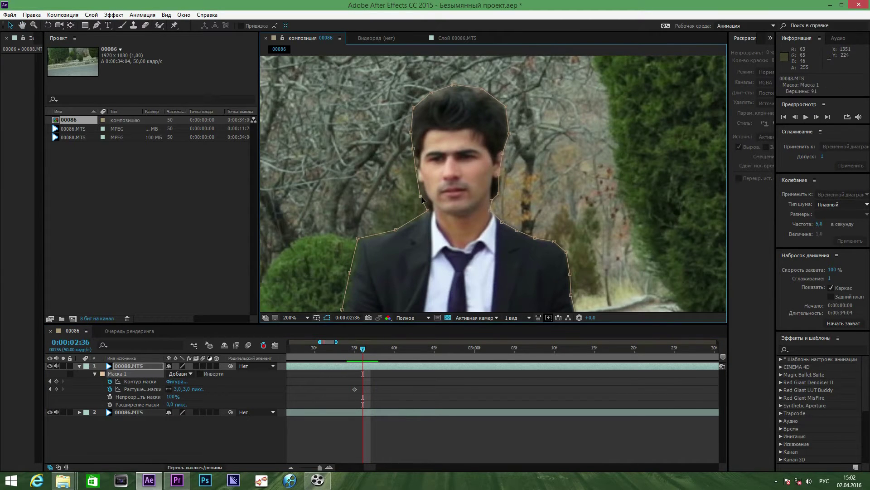
drag(498, 173, 514, 134)
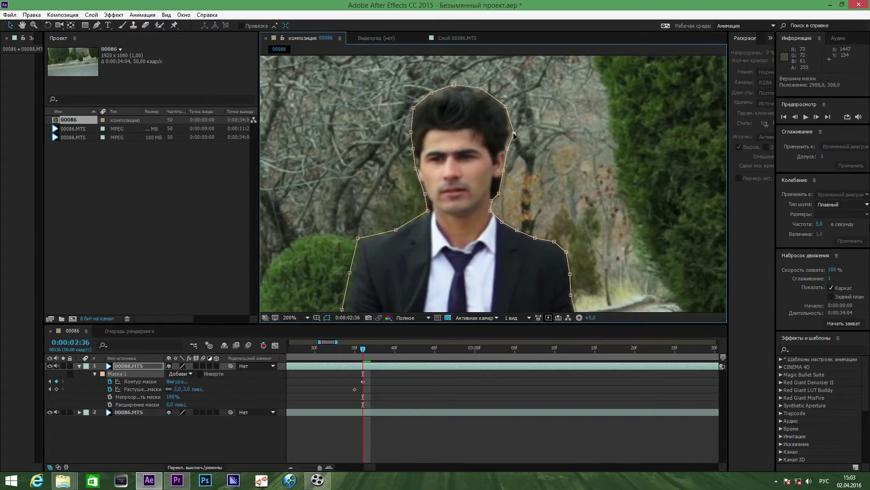
drag(396, 229, 358, 243)
drag(350, 272, 351, 275)
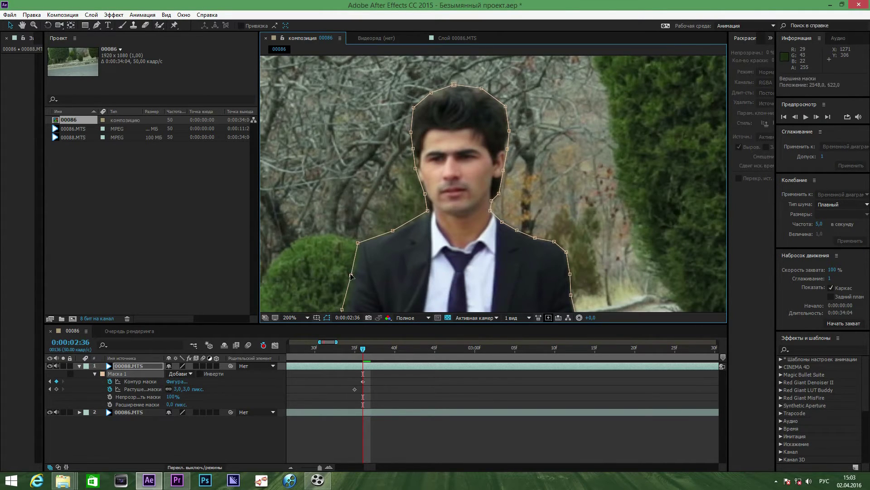
click(21, 26)
scroll(470, 195, down, 2)
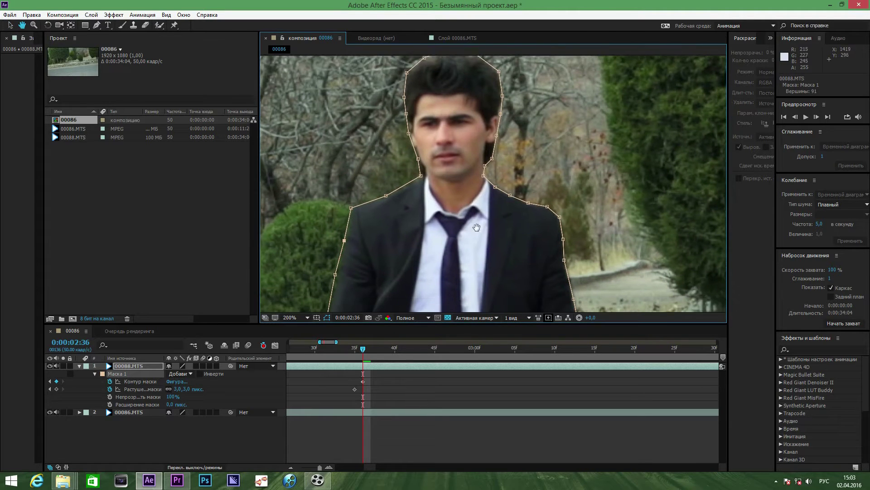
scroll(470, 204, down, 2)
scroll(469, 215, down, 2)
scroll(467, 213, down, 2)
scroll(451, 202, down, 1)
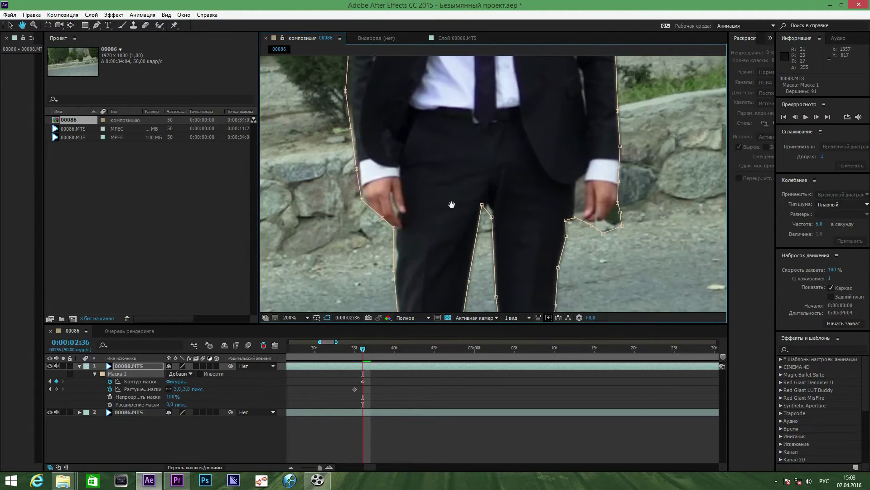
scroll(453, 213, up, 2)
scroll(485, 252, up, 3)
scroll(485, 252, up, 3)
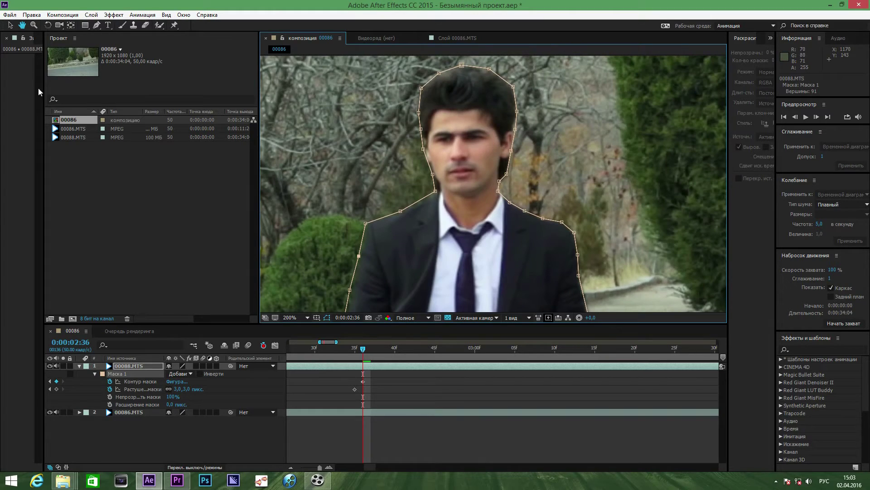
click(13, 26)
click(361, 350)
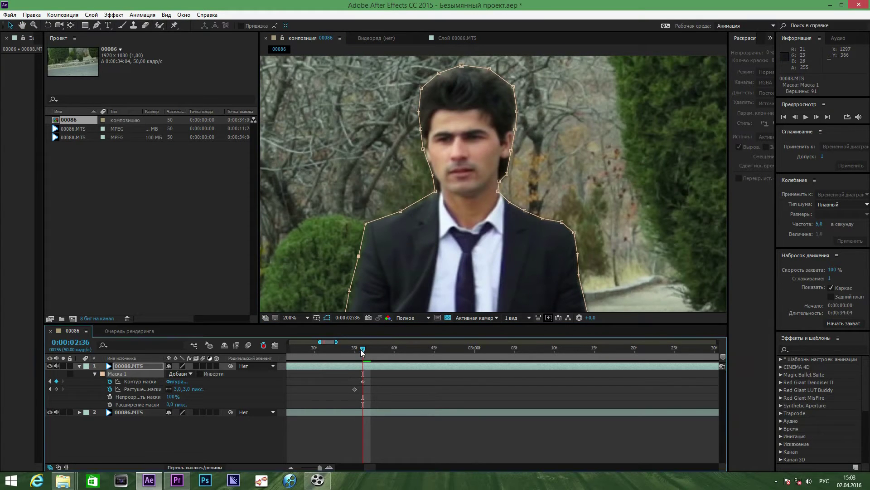
At 0:00:02:37, drag Mask 1 points to fit the jaw, hair, neck and both shoulders.
mouse_move(362, 352)
mouse_down()
mouse_move(356, 358)
mouse_move(371, 361)
mouse_up()
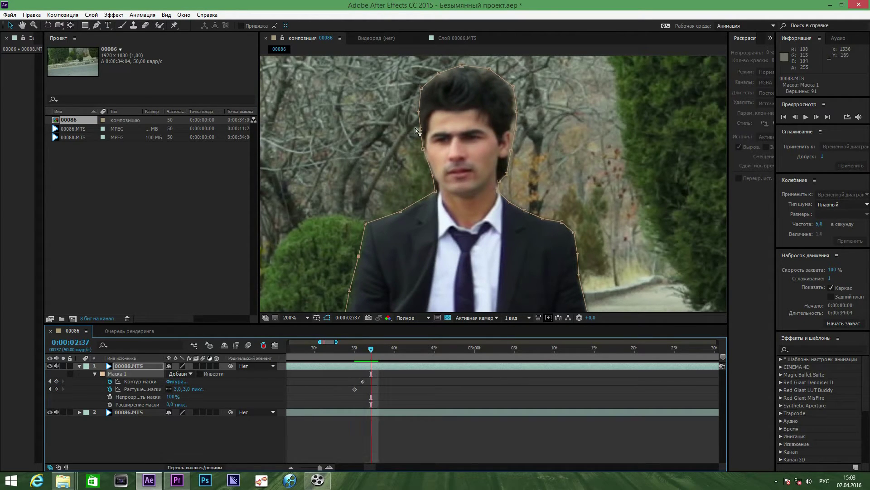
click(421, 151)
click(421, 152)
drag(433, 175, 430, 182)
drag(418, 112, 418, 84)
click(435, 70)
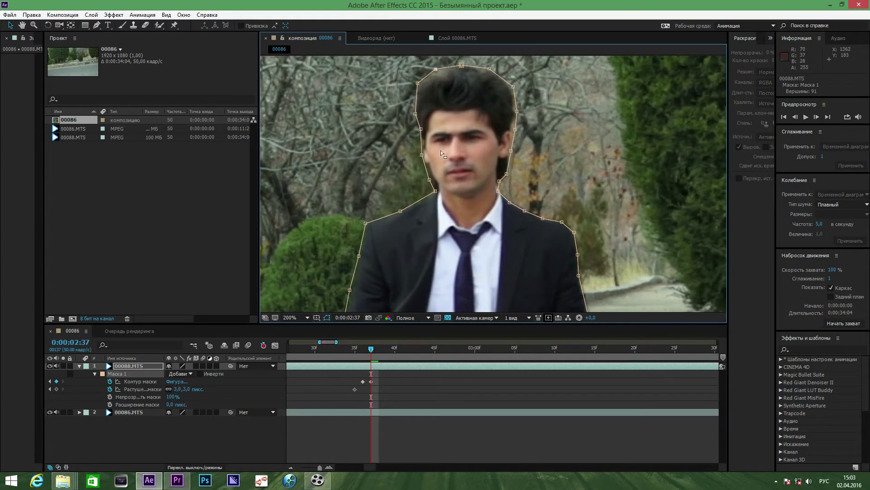
drag(435, 191, 431, 192)
mouse_move(543, 218)
mouse_down()
mouse_move(511, 189)
mouse_move(504, 194)
mouse_up()
drag(573, 232, 565, 219)
drag(400, 211, 391, 213)
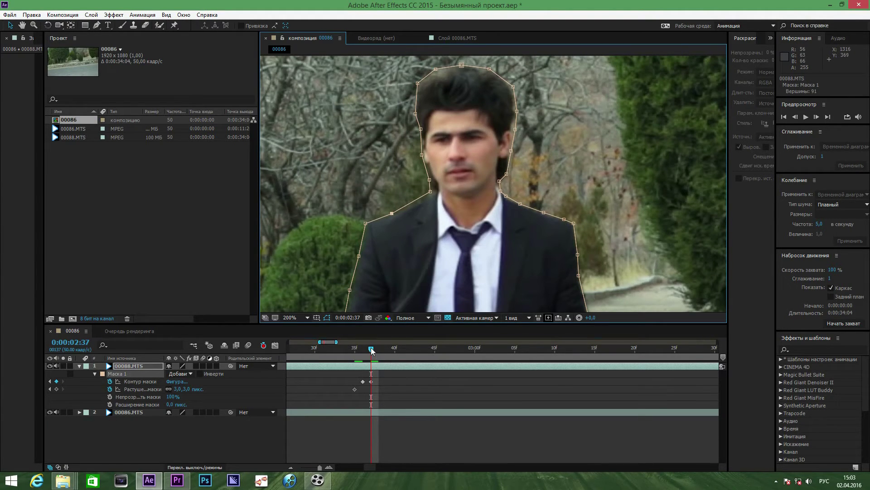
At 0:00:02:38, push the left hair mask points outward.
drag(372, 350, 379, 351)
mouse_move(421, 128)
mouse_down()
mouse_move(412, 136)
mouse_move(426, 173)
mouse_move(419, 149)
mouse_up()
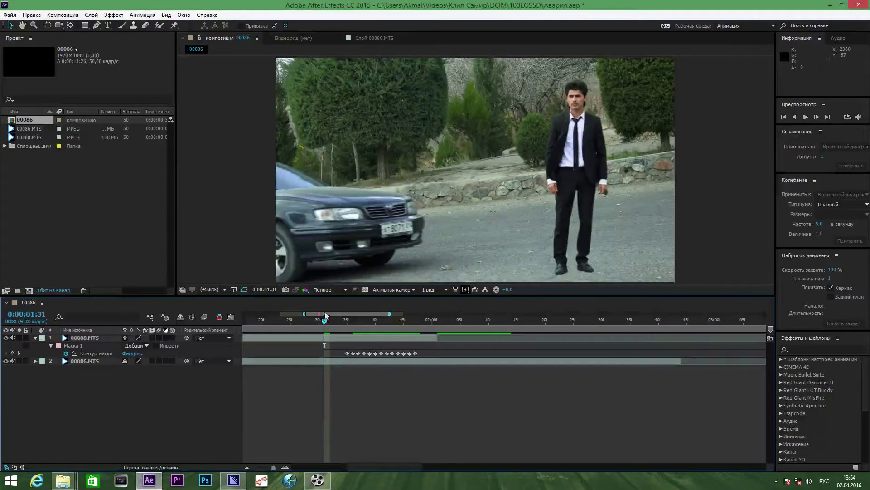
drag(326, 314, 389, 340)
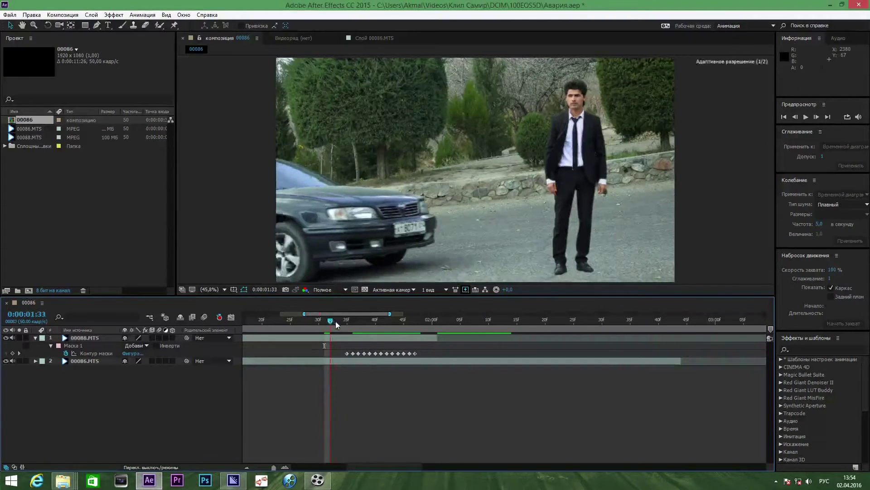
Preview the collision and step back to frame 0:00:01:39.
click(384, 336)
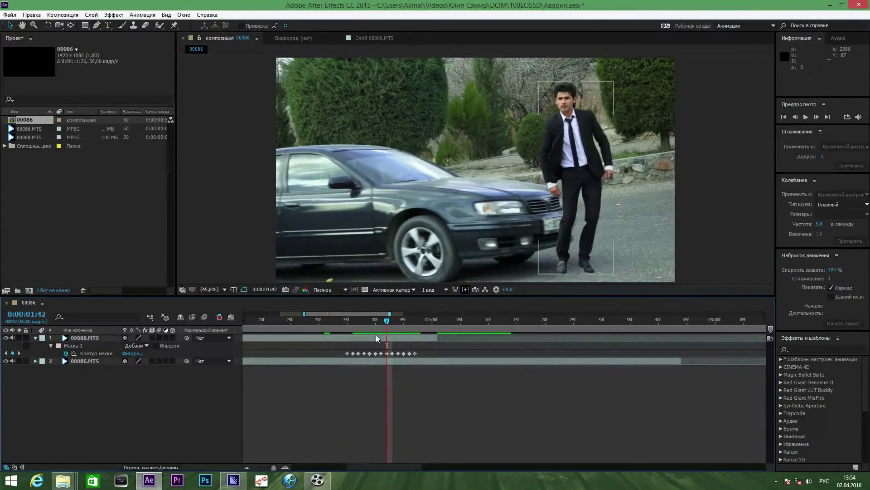
key(space)
key(space)
key(Page_Up)
key(Page_Up)
key(Page_Up)
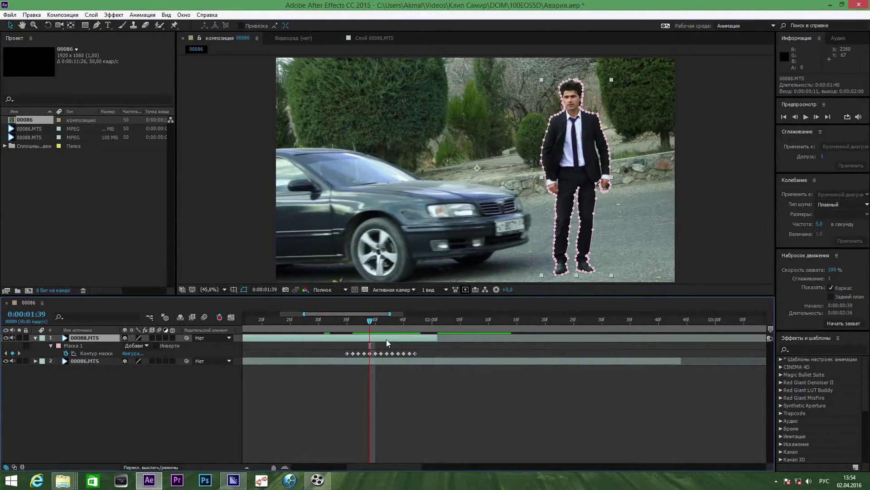
double_click(383, 344)
click(214, 40)
Shift 00088.MTS and its mask keyframes two frames later, starting at 0:00:00:12.
drag(412, 338, 407, 340)
key(Page_Down)
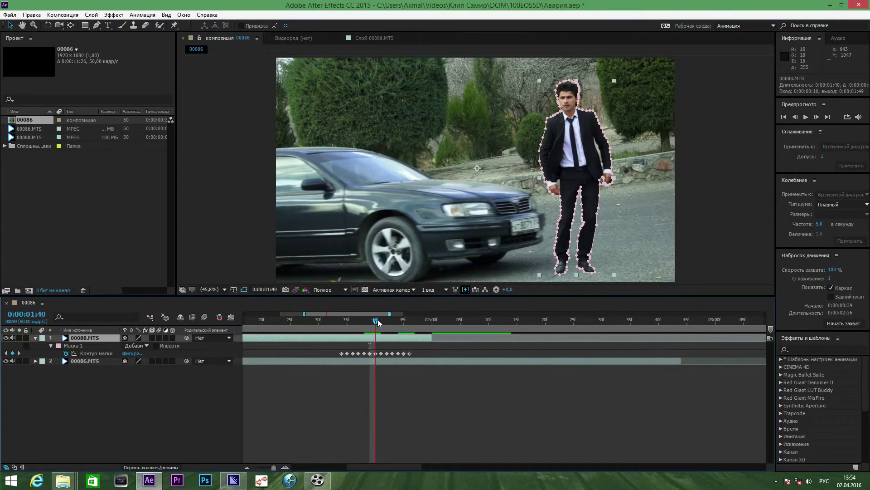
mouse_move(393, 342)
mouse_down()
mouse_move(405, 342)
mouse_move(404, 323)
mouse_move(381, 323)
mouse_up()
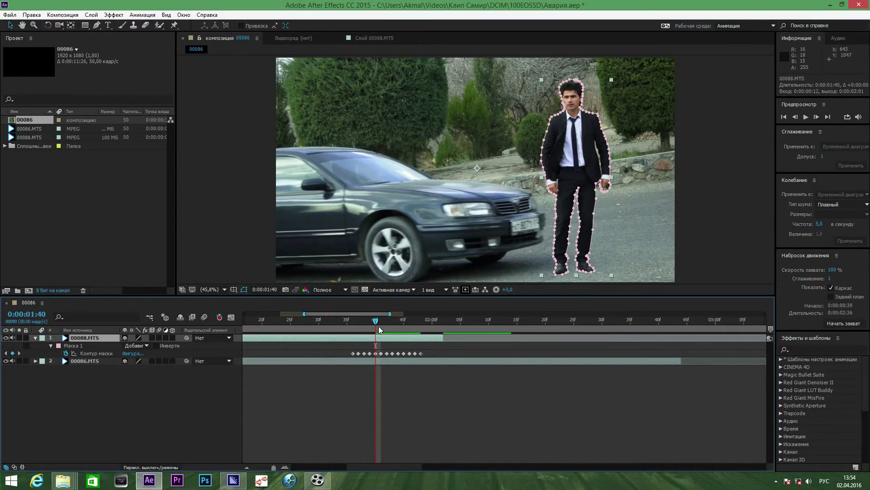
click(31, 14)
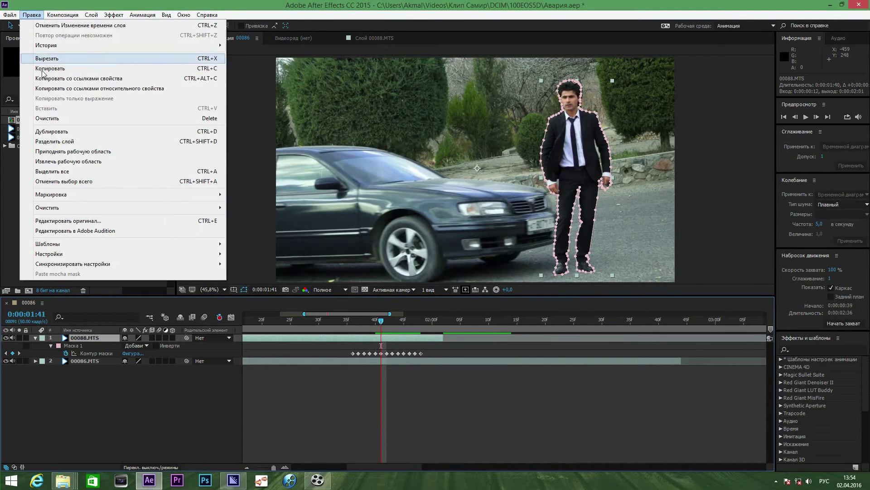
Duplicate the 00088.MTS man layer and undo an accidental move of the top copy.
click(58, 135)
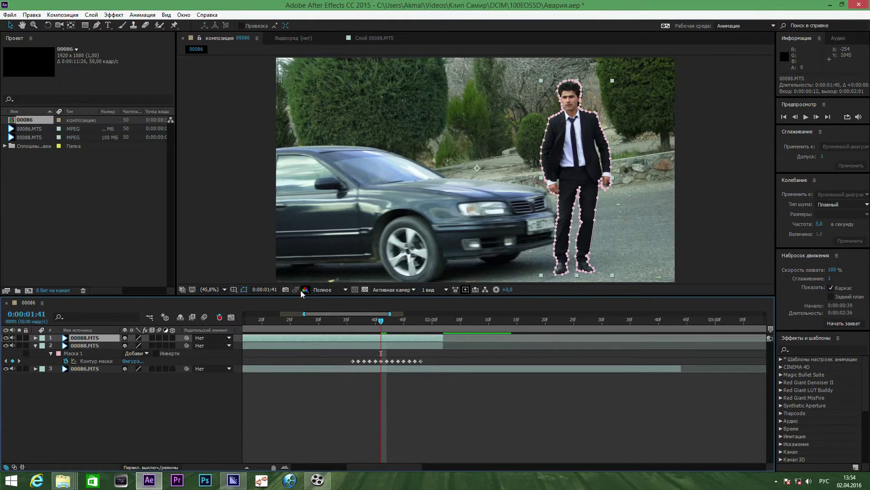
click(246, 468)
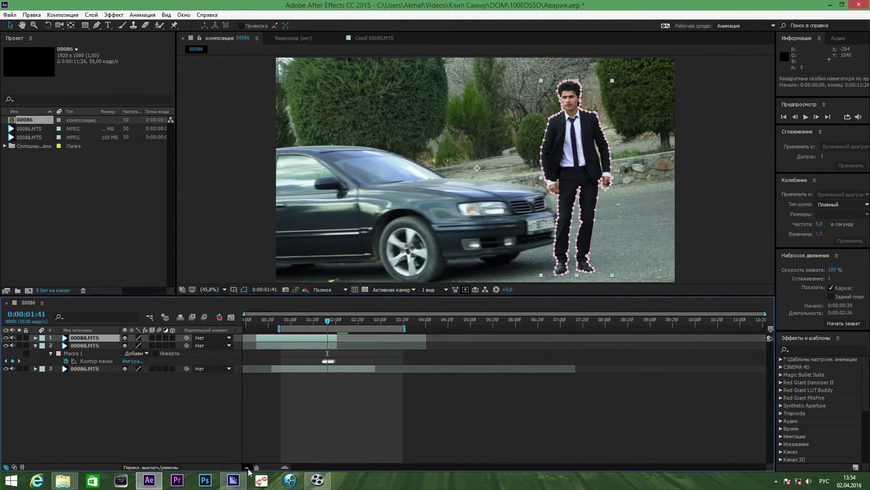
click(28, 17)
click(40, 23)
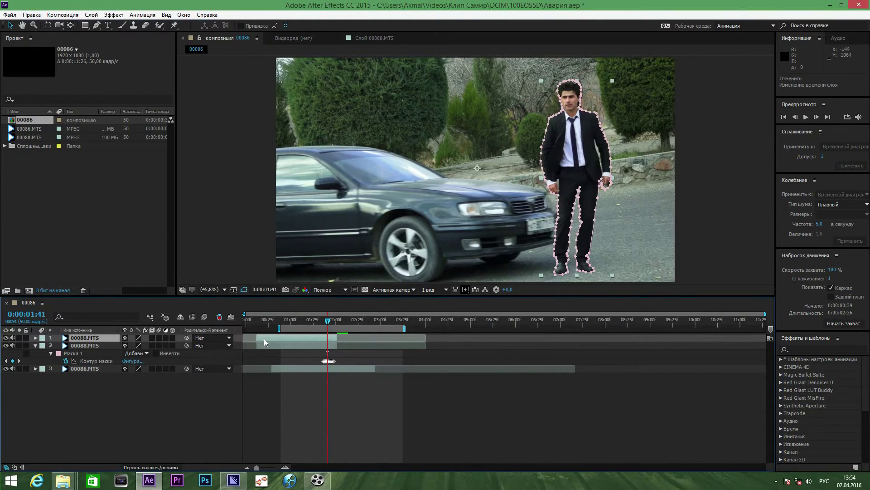
Trim the copies so the lower 00088.MTS layer ends at 0:00:01:41.
drag(256, 338, 324, 344)
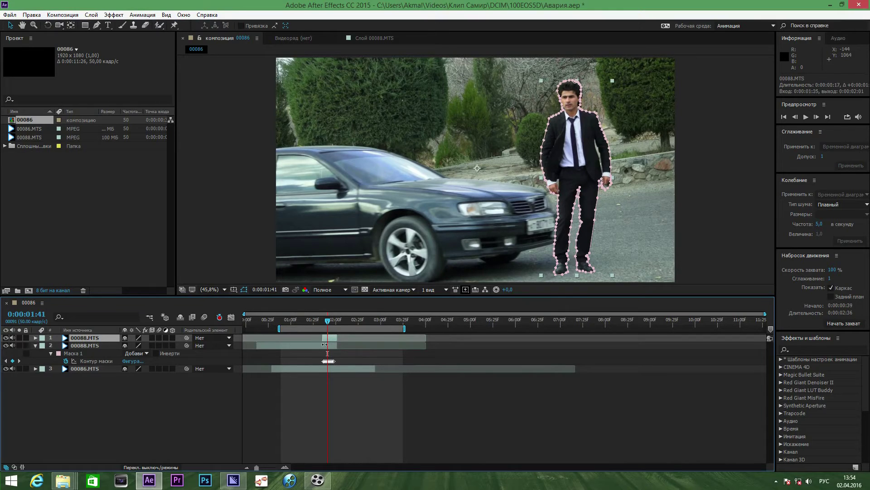
click(286, 467)
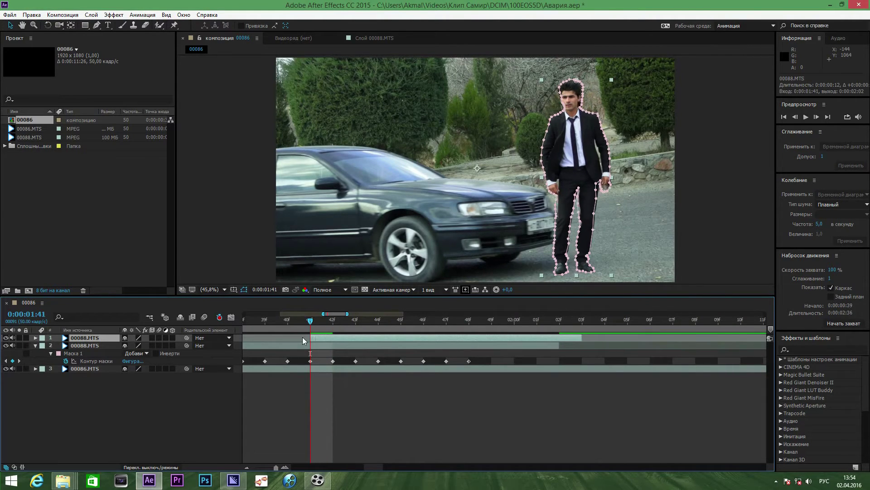
key(ctrl+z)
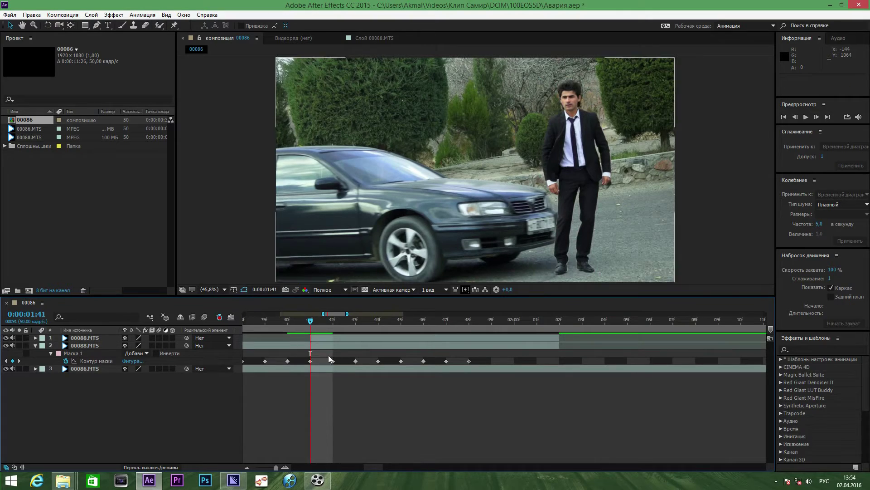
click(335, 339)
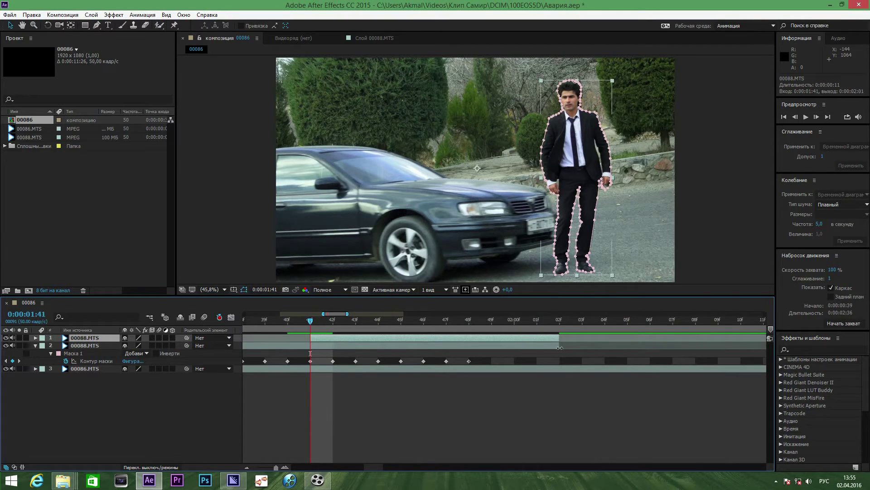
drag(560, 348, 327, 345)
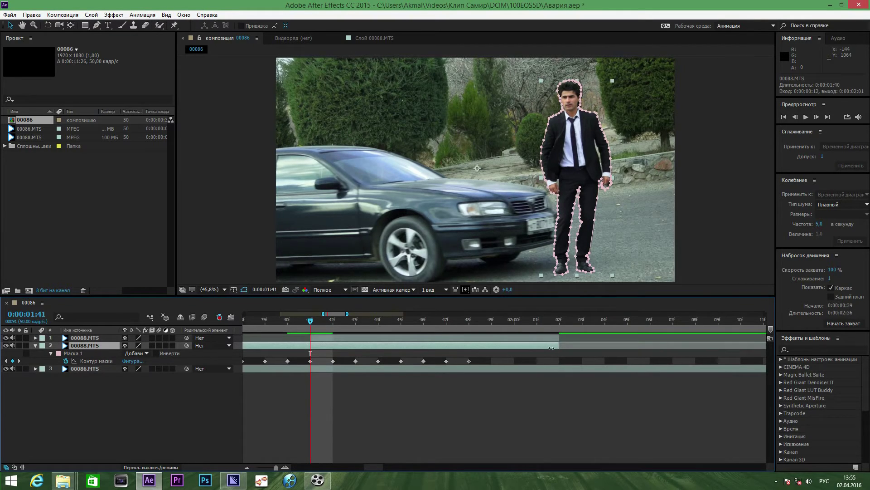
Time-stretch the top 00088.MTS copy to 40%.
right_click(327, 340)
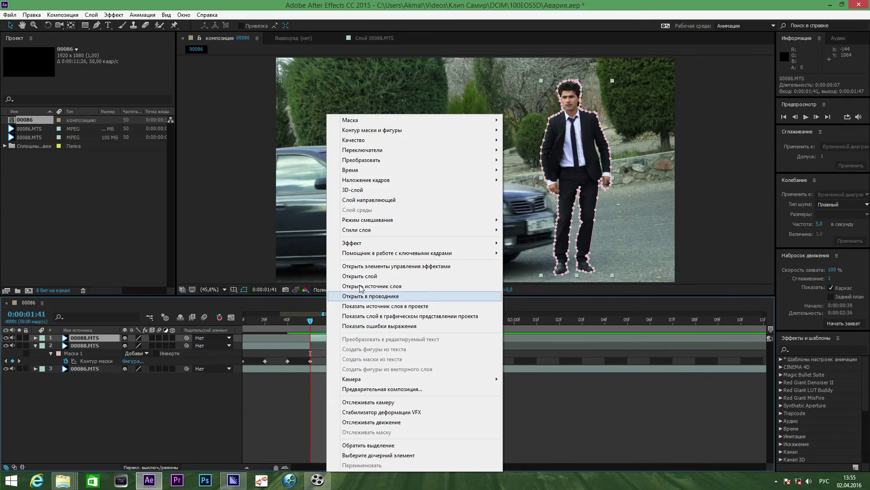
mouse_move(409, 175)
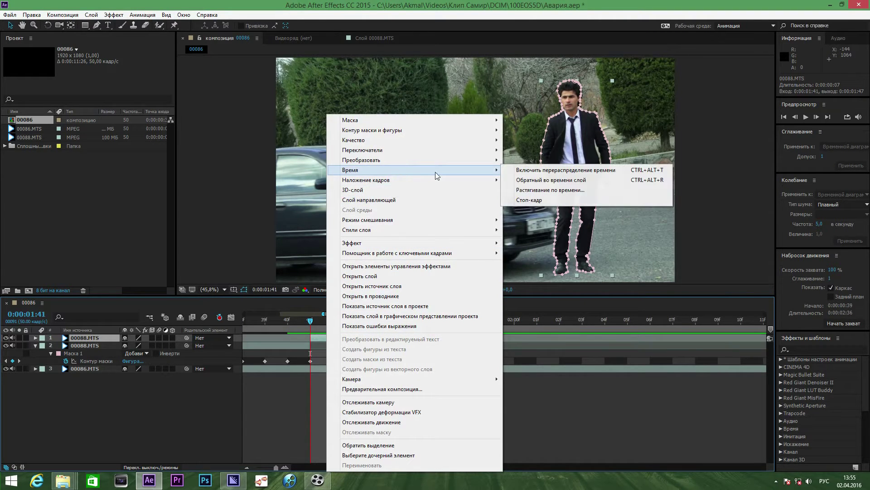
click(533, 191)
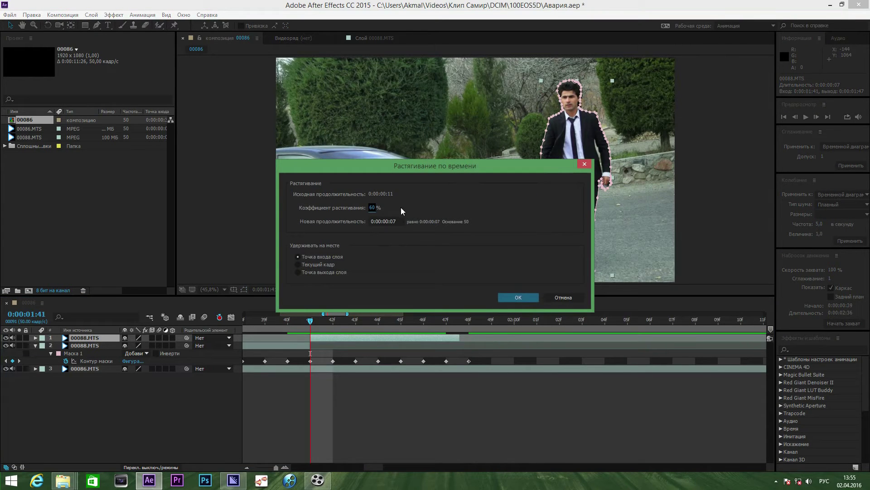
key(BackSpace)
key(Return)
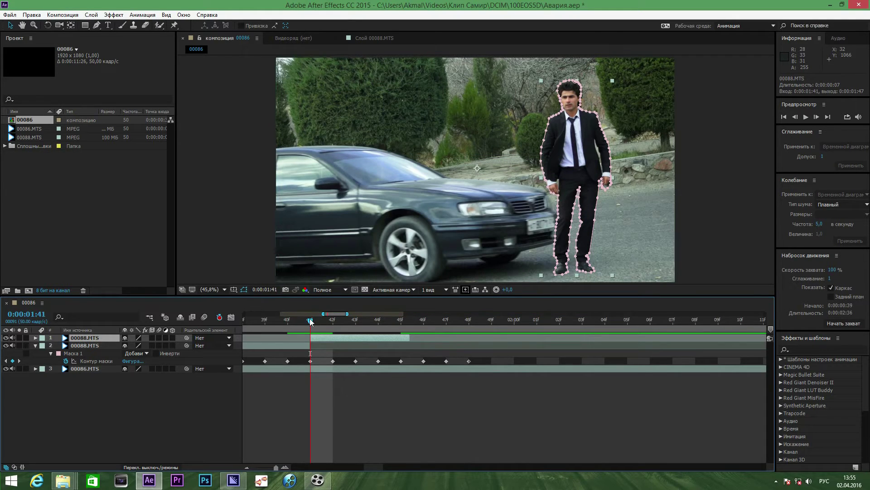
Scrub to the 0:00:01:44 impact and set the man layer's out-point to 44f.
drag(310, 320, 353, 323)
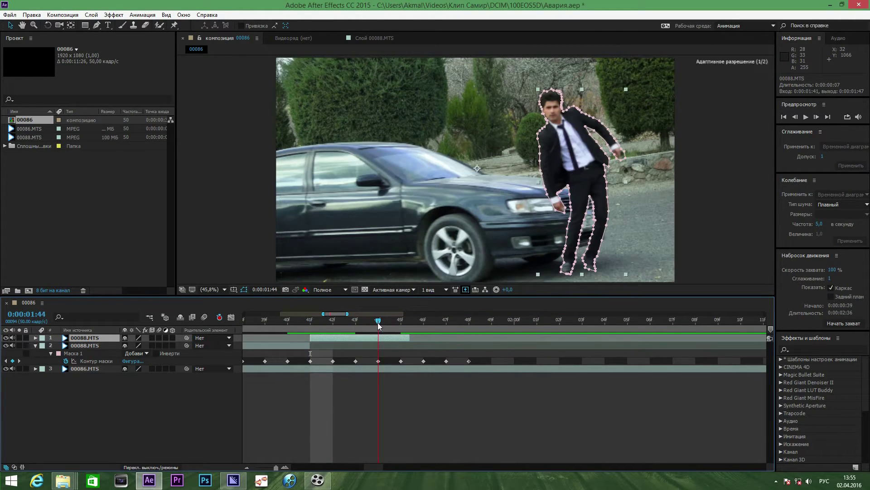
drag(363, 322, 376, 322)
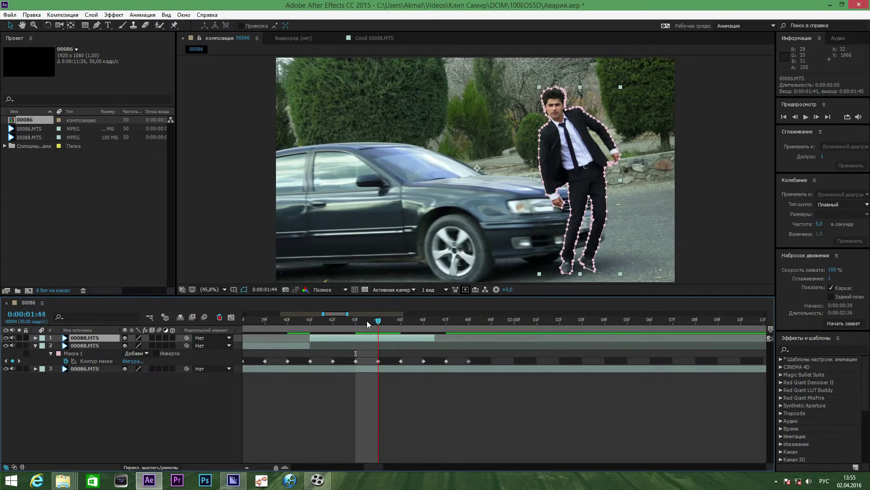
drag(385, 324, 379, 324)
drag(433, 337, 372, 341)
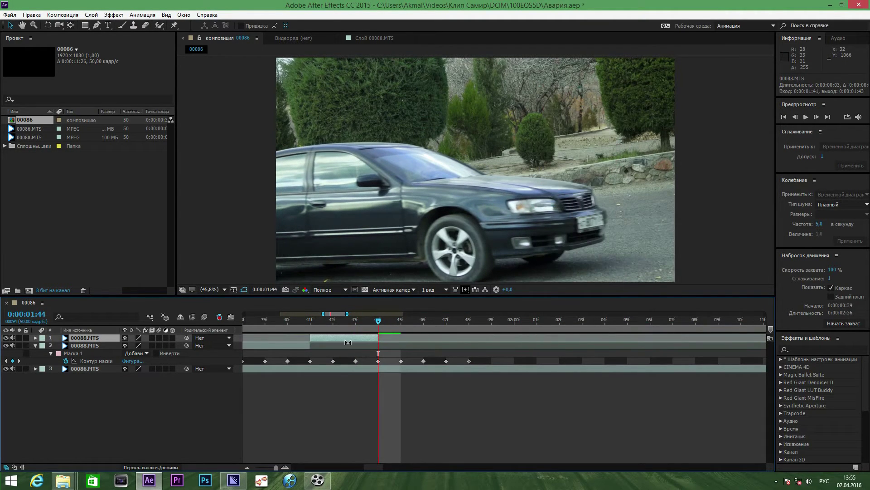
drag(388, 336, 393, 338)
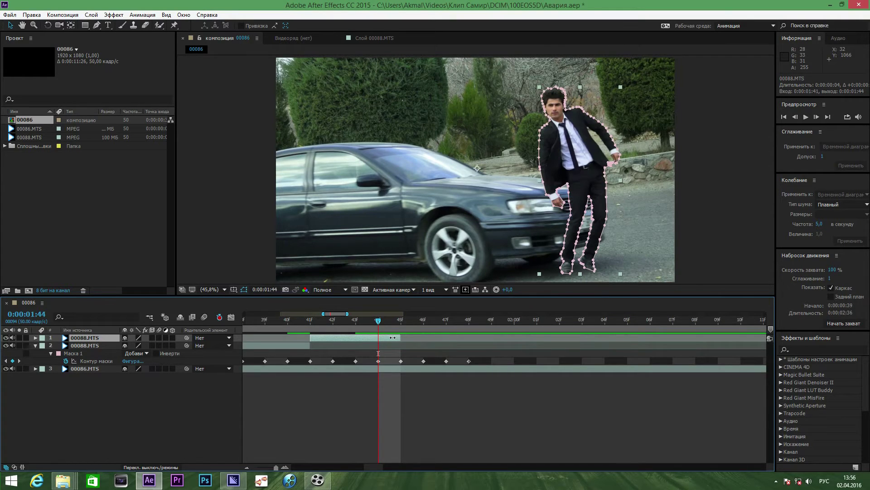
Duplicate the rotoscoped man layer and trim the lower copy to end at impact.
click(32, 15)
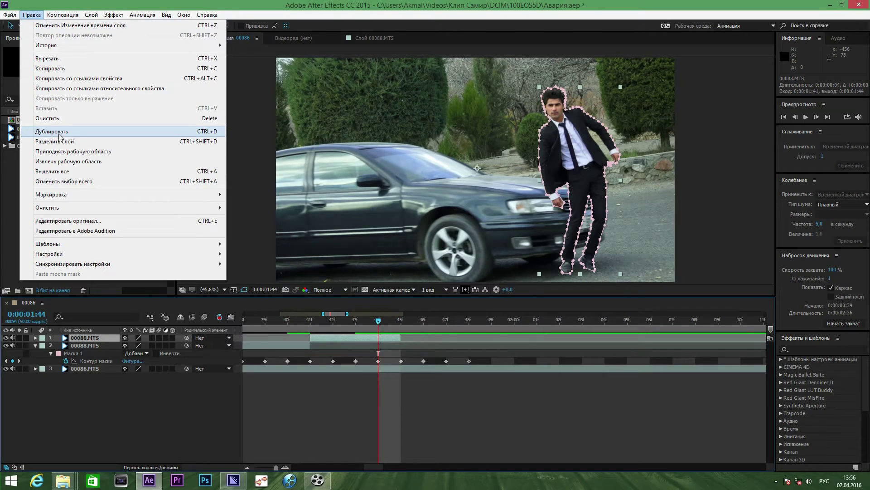
click(59, 131)
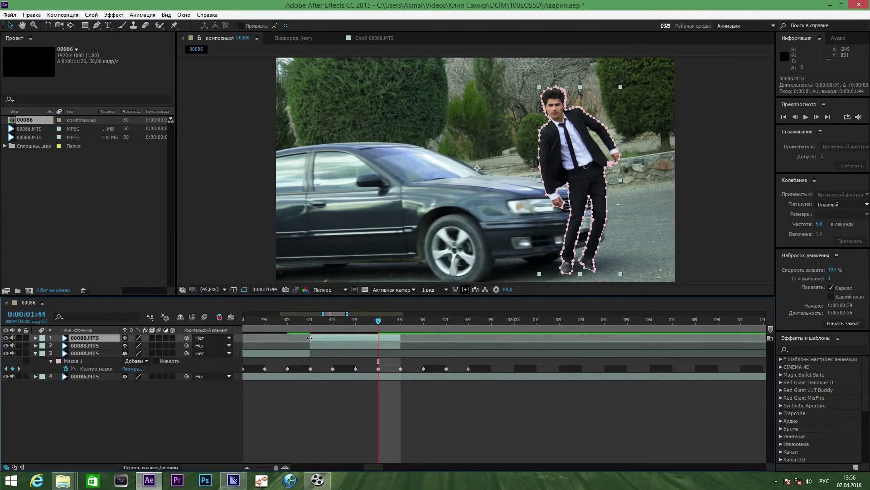
drag(401, 346, 379, 346)
Freeze the top man copy on the 0:00:01:44 impact frame with Time > Freeze Frame.
click(388, 337)
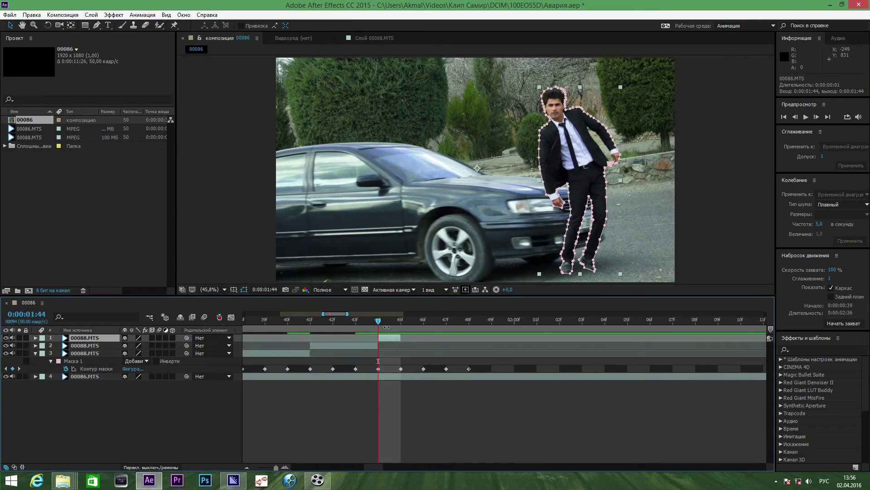
right_click(387, 339)
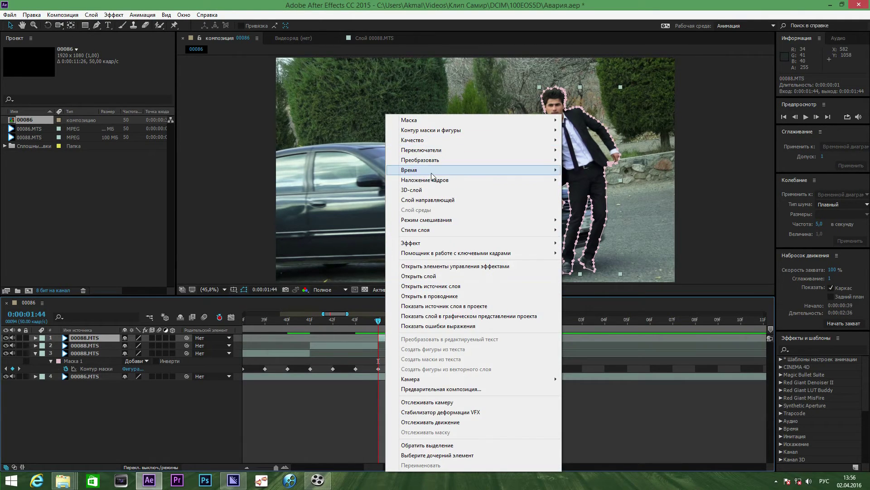
mouse_move(433, 175)
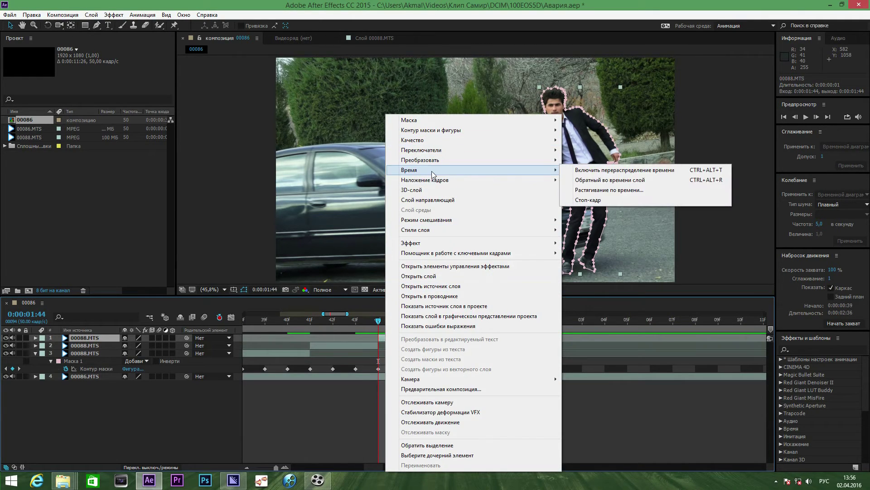
click(592, 200)
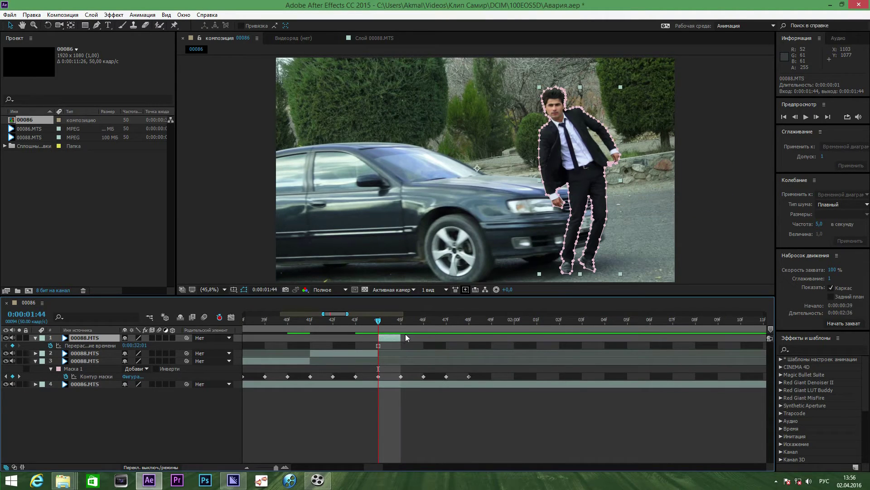
click(248, 469)
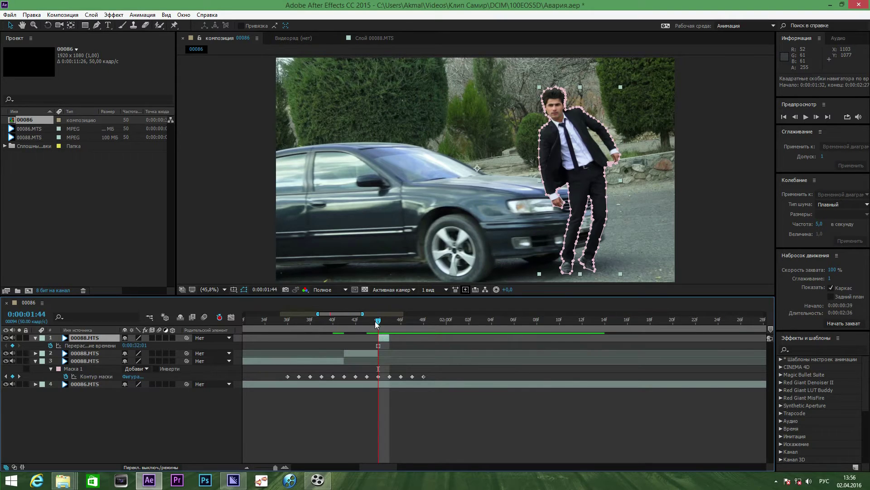
Extend the frozen man copy to 0:00:02:09 and scrub ahead to watch the car pass.
mouse_move(388, 337)
mouse_down()
mouse_move(411, 337)
mouse_move(390, 321)
mouse_move(328, 329)
mouse_move(446, 339)
mouse_move(412, 321)
mouse_up()
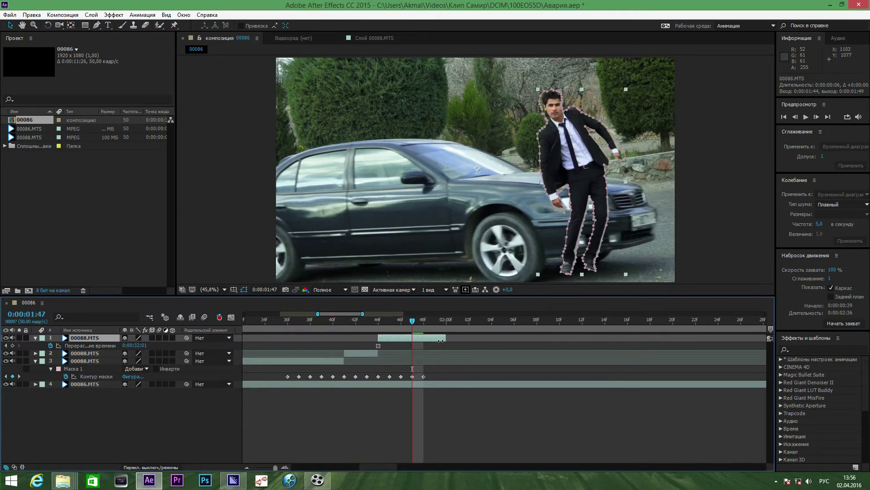
mouse_move(411, 322)
mouse_down()
mouse_move(457, 337)
mouse_move(378, 323)
mouse_up()
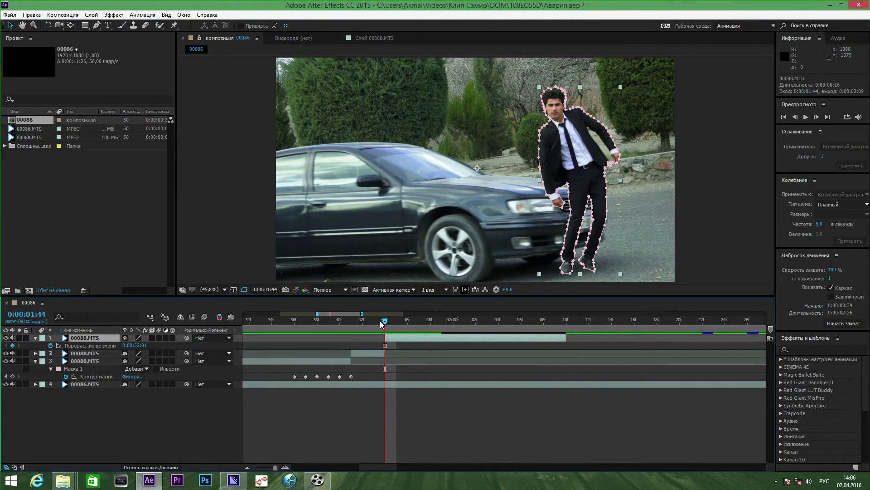
mouse_move(385, 323)
mouse_down()
mouse_move(498, 333)
mouse_move(373, 335)
mouse_move(383, 332)
mouse_up()
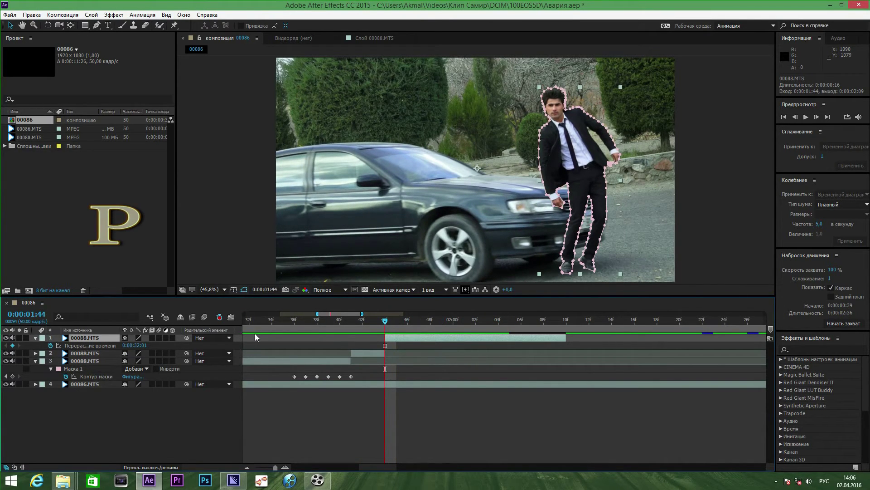
key(p)
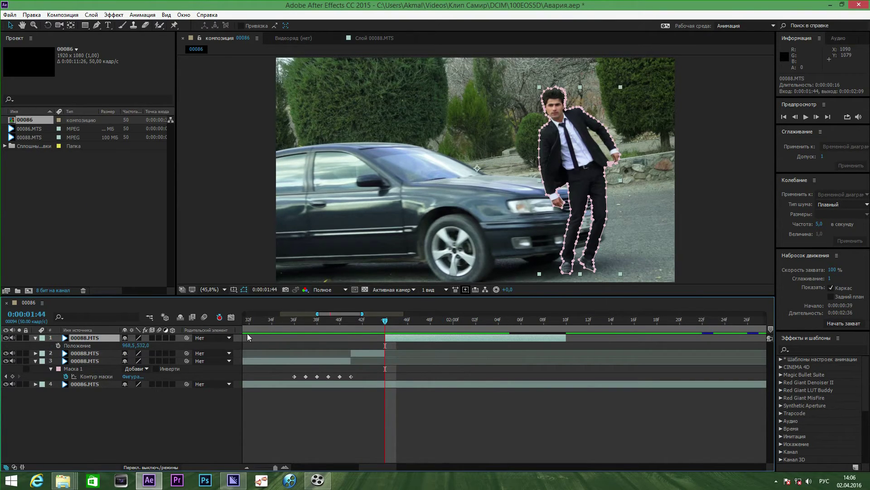
Keyframe Position at 1:44, then push the man mostly off the right edge at 2:05.
click(58, 345)
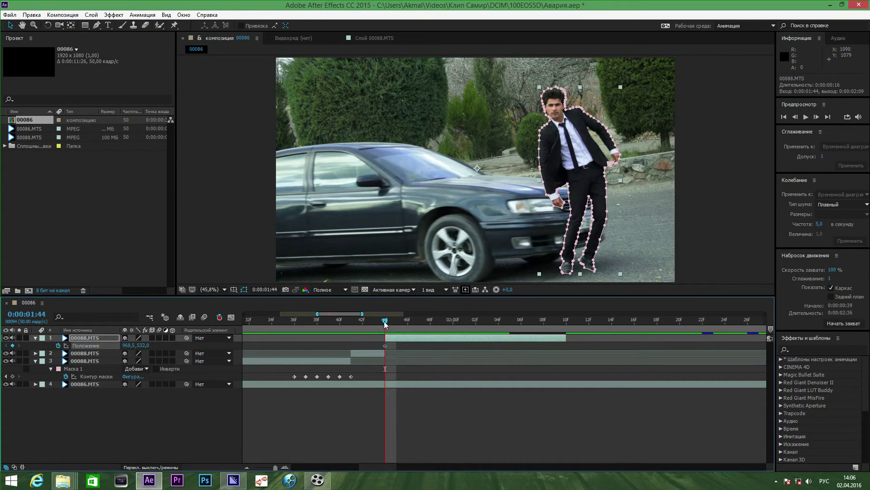
drag(385, 321, 509, 328)
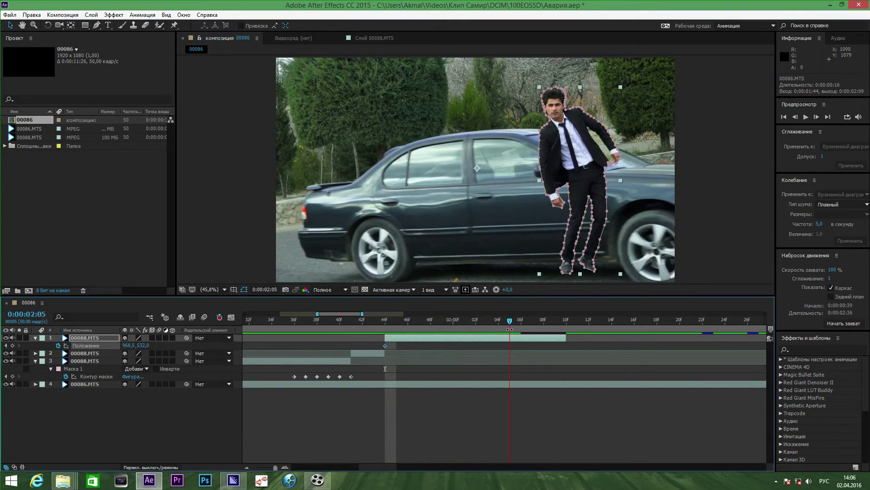
drag(591, 176, 691, 177)
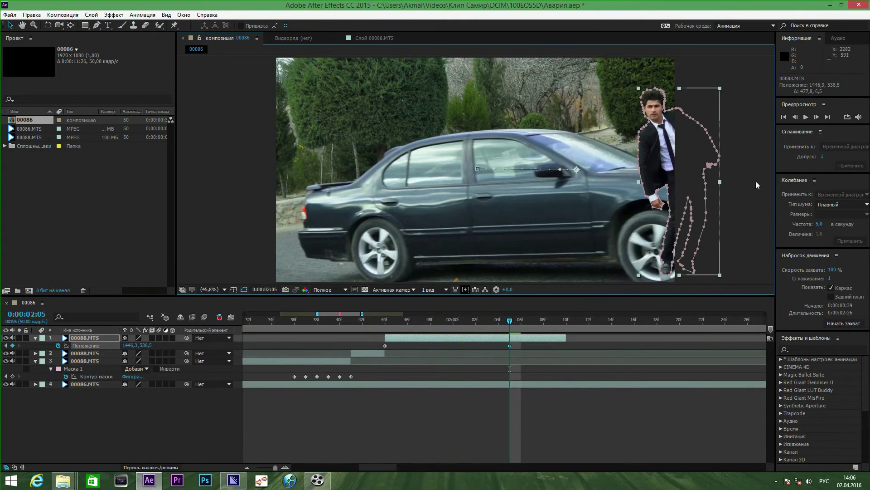
click(802, 187)
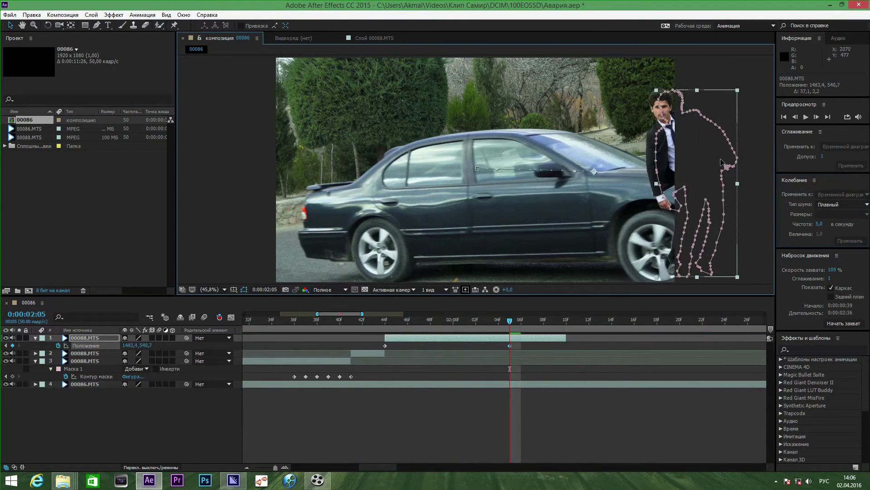
drag(689, 158, 809, 170)
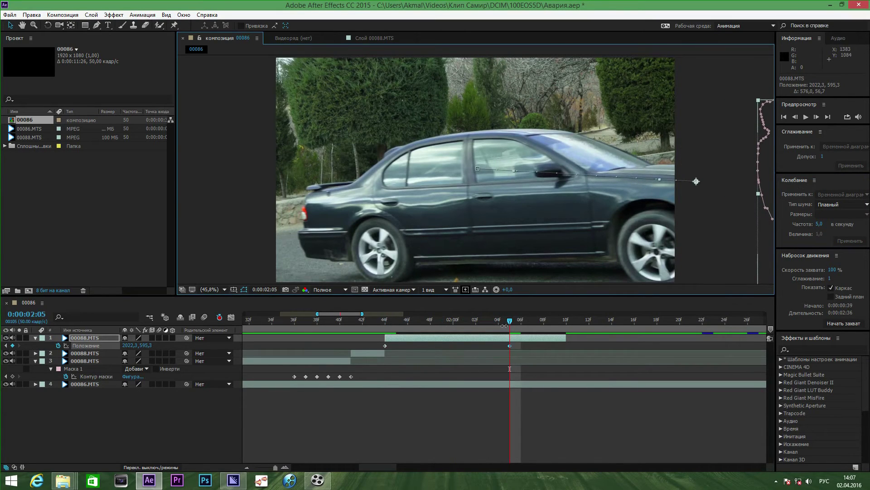
Preview the knock-away starting from 1:39, just before the impact.
drag(510, 322, 341, 319)
drag(332, 317, 327, 323)
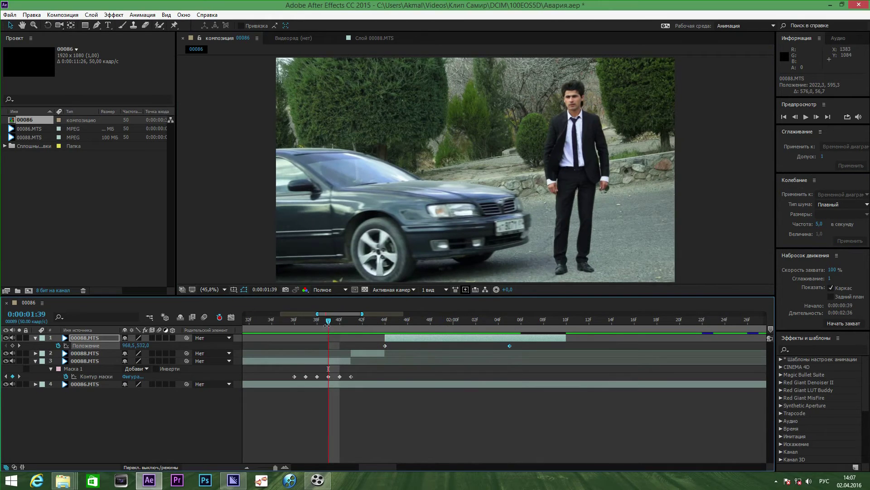
key(space)
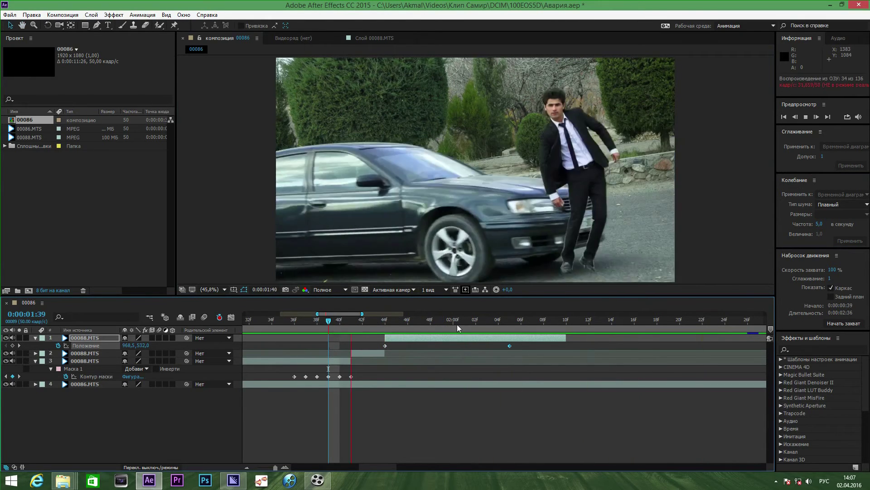
click(340, 320)
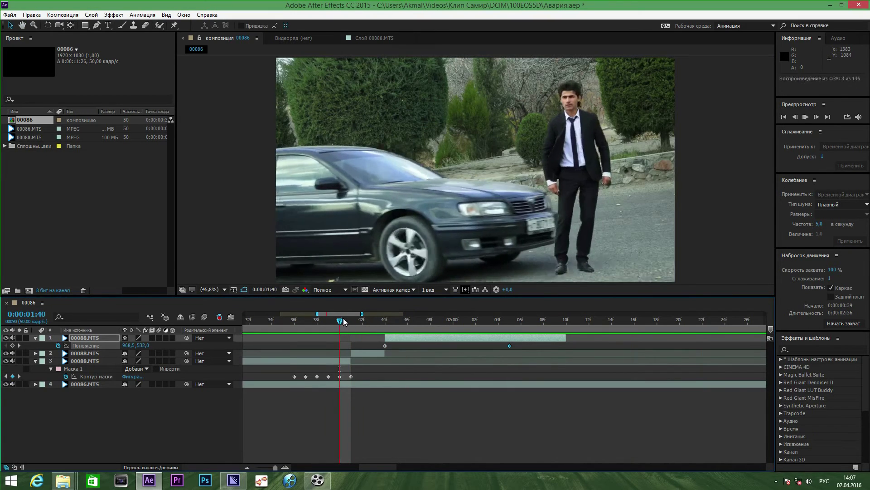
click(247, 467)
key(space)
Scrub the frames before impact, then apply Distort > Bezier Warp to the frozen man.
click(291, 326)
mouse_move(401, 322)
mouse_down()
mouse_move(322, 324)
mouse_move(338, 325)
mouse_up()
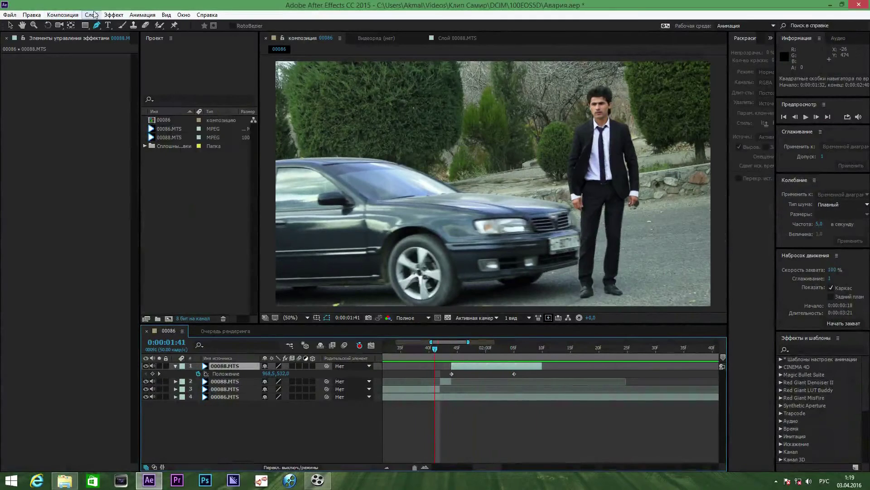
click(111, 15)
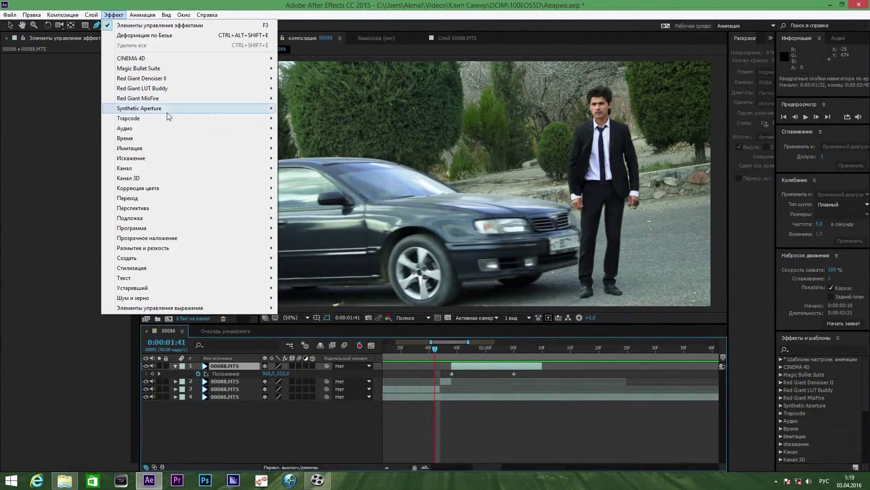
mouse_move(241, 158)
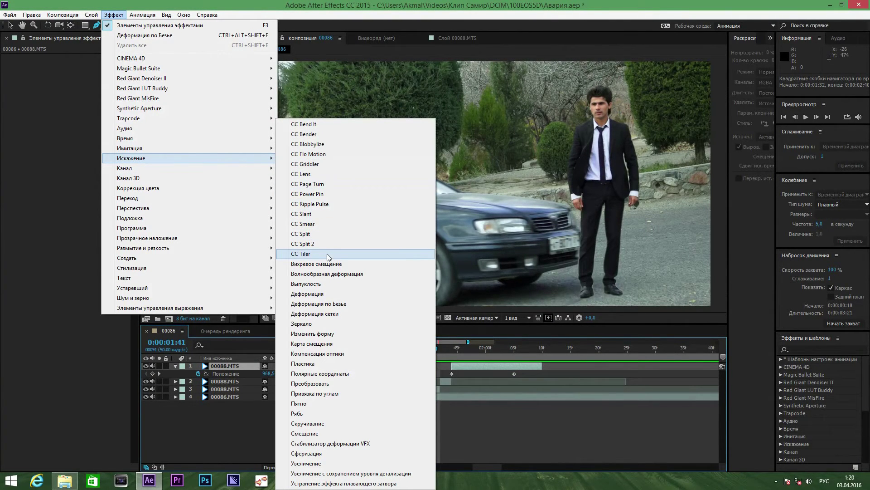
click(338, 304)
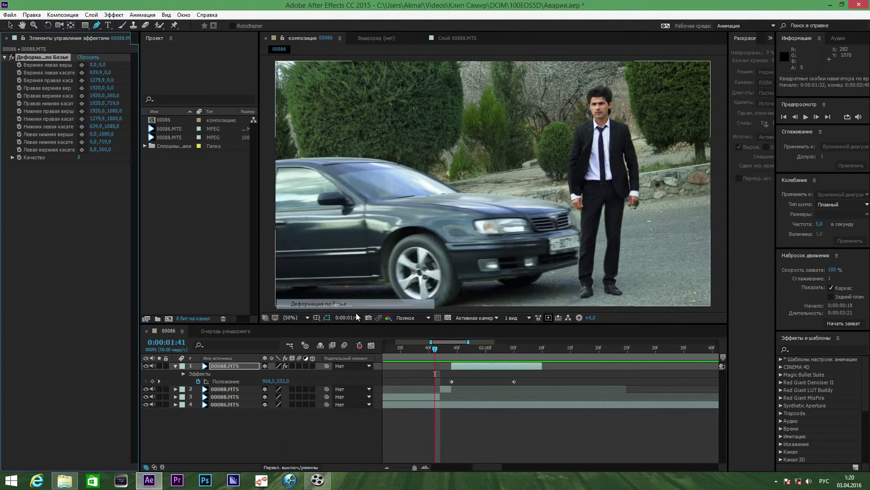
Zoom the timeline to single frames, park on 0:00:01:46, and set the viewer to 33.3%.
drag(436, 352, 452, 352)
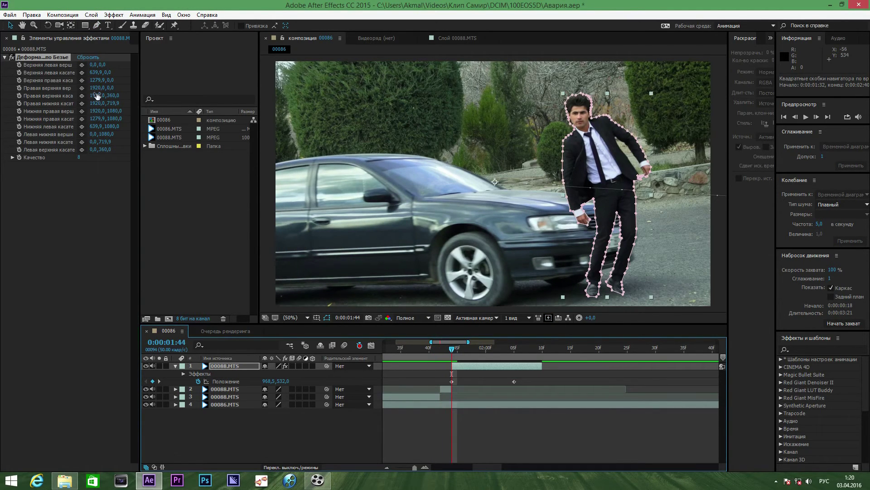
click(19, 66)
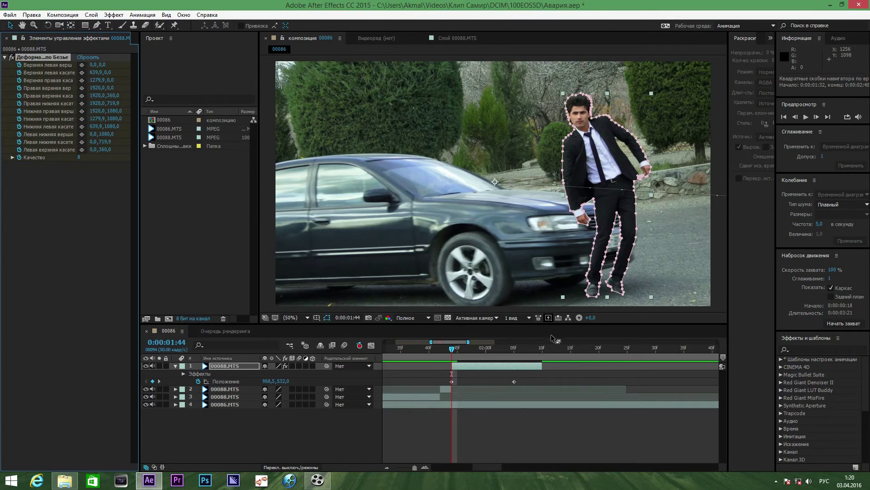
drag(452, 351, 461, 353)
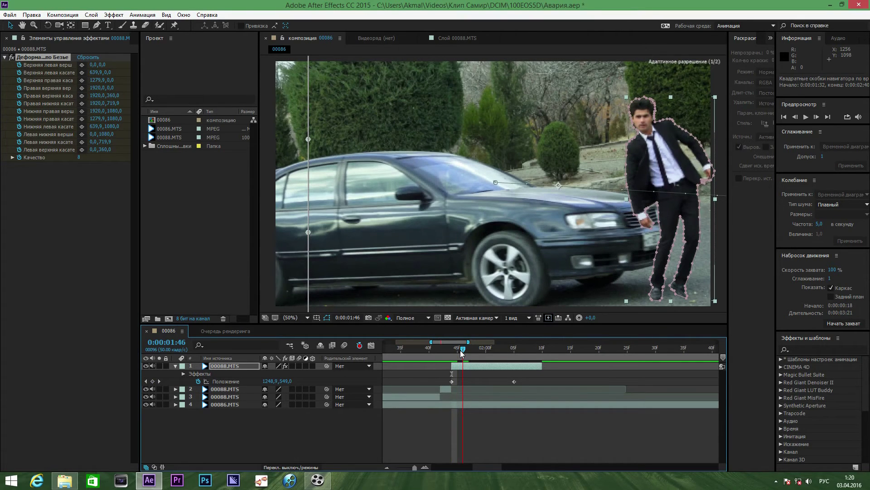
drag(462, 353, 455, 389)
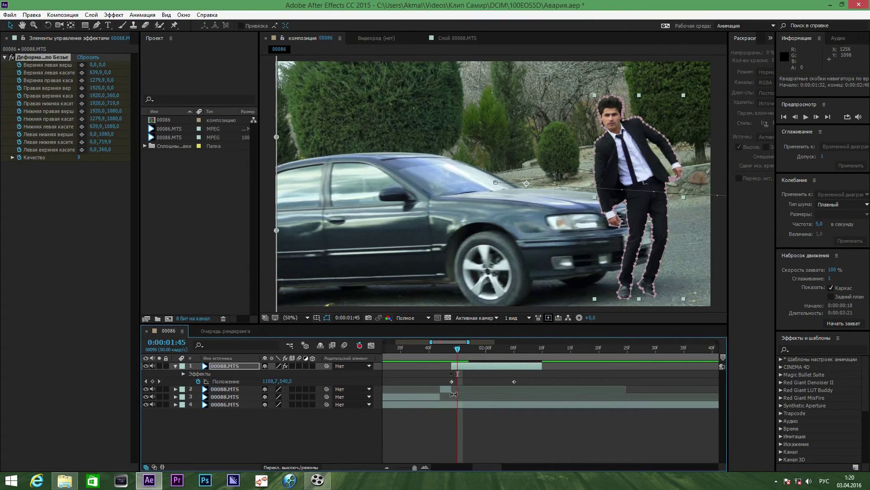
click(426, 467)
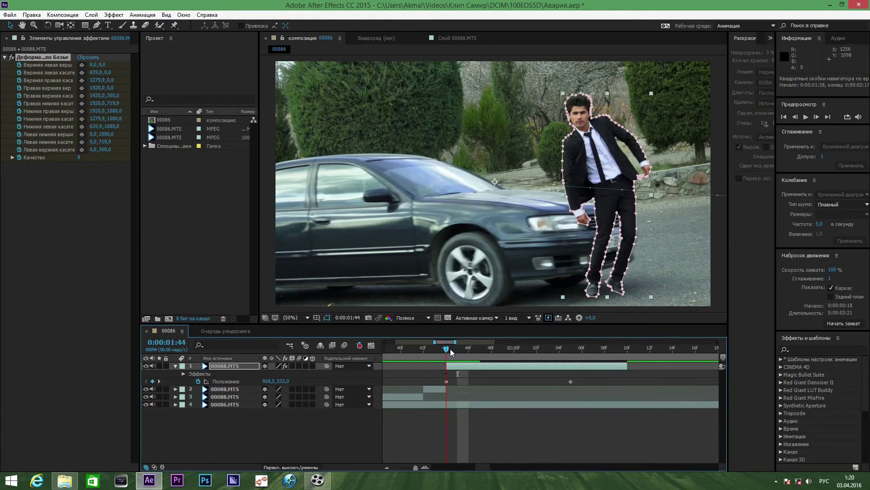
click(463, 354)
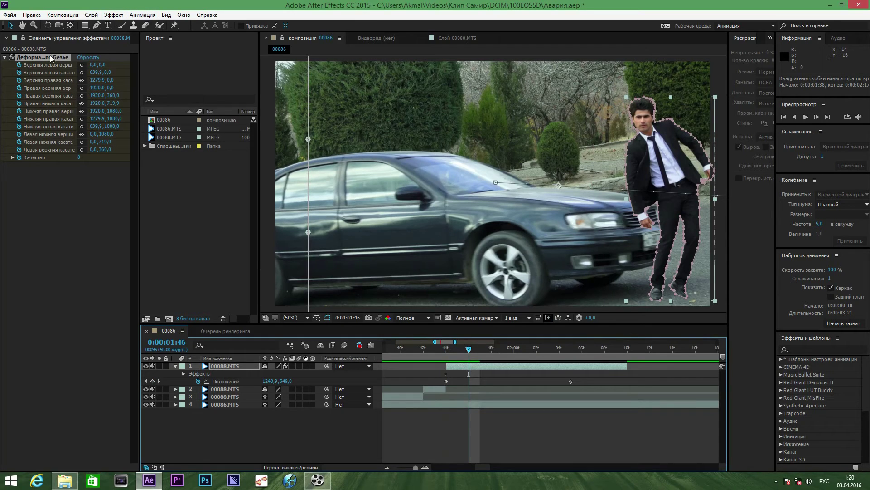
click(293, 318)
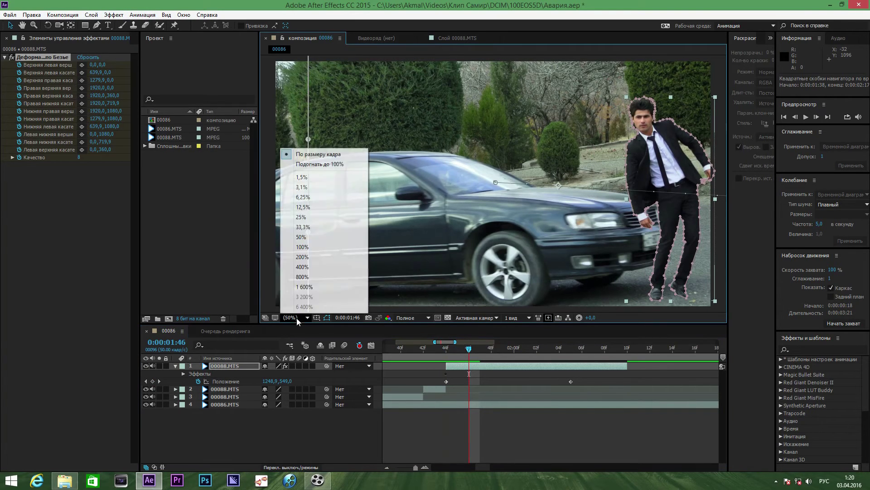
click(303, 227)
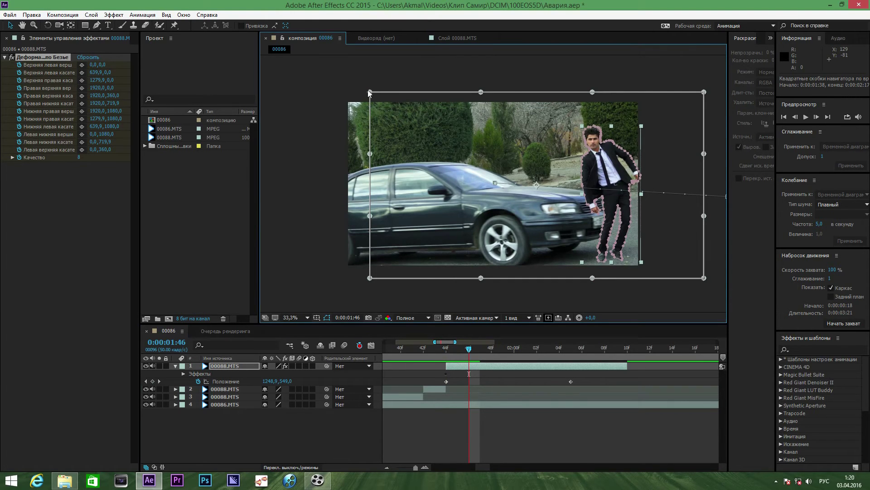
Move the warp's top-left corner up and curve the left tangents into the man's body.
mouse_move(370, 93)
mouse_down()
mouse_move(353, 82)
mouse_move(401, 37)
mouse_up()
mouse_move(370, 153)
mouse_down()
mouse_move(335, 138)
mouse_move(300, 154)
mouse_up()
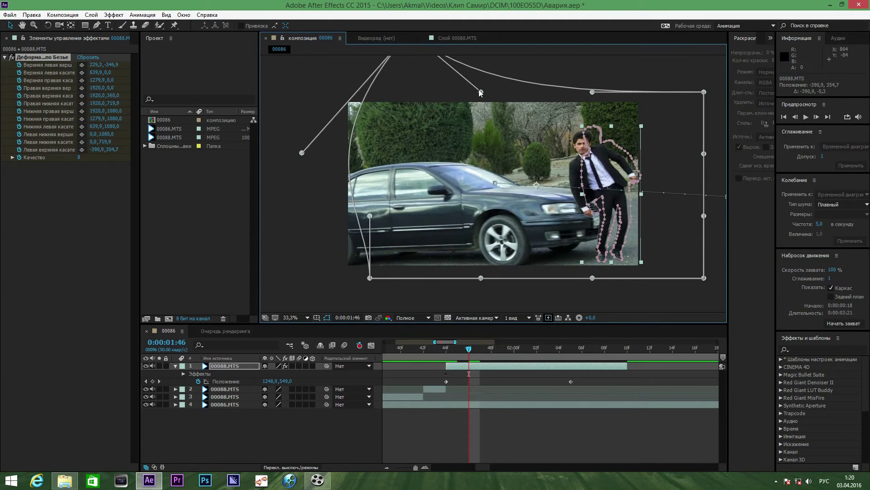
mouse_move(480, 90)
mouse_down()
mouse_move(378, 168)
mouse_move(378, 187)
mouse_up()
drag(371, 218, 533, 136)
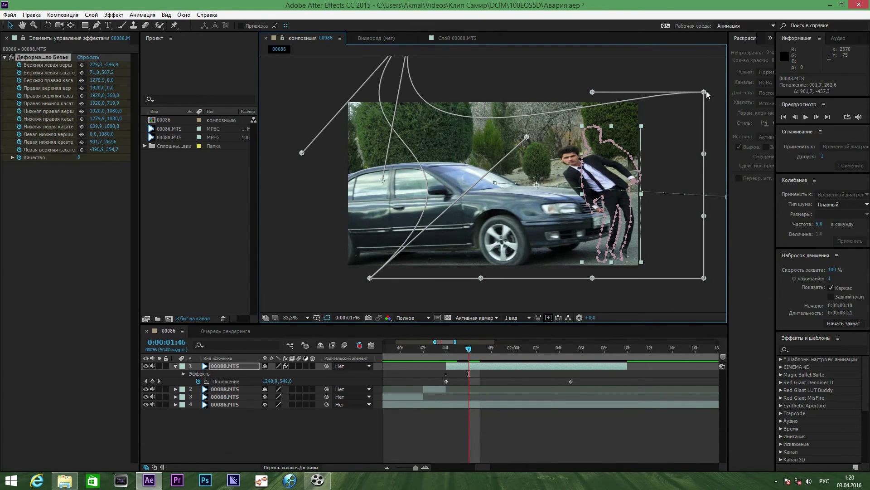
Shift the right-side warp corners and tangents to fold the man over the hood.
drag(704, 92, 683, 99)
drag(595, 96, 562, 126)
drag(702, 278, 654, 278)
drag(704, 216, 700, 215)
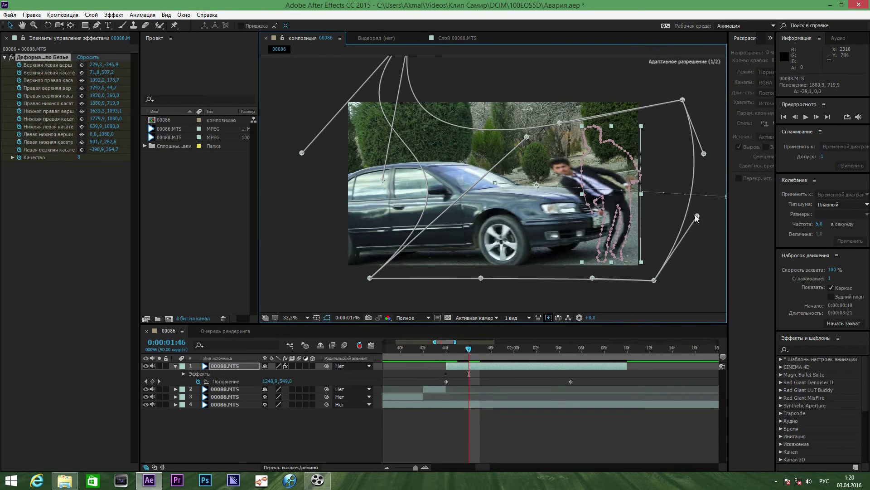
drag(700, 216, 708, 214)
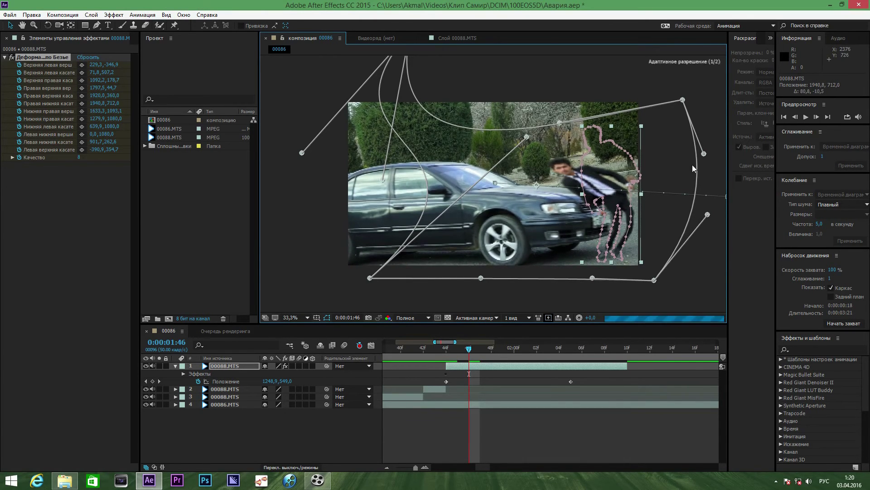
drag(703, 153, 701, 154)
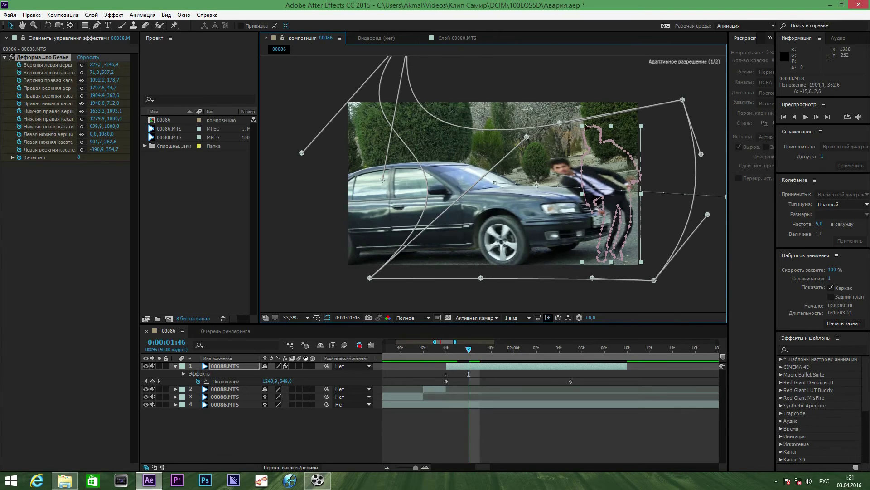
drag(560, 122, 558, 139)
click(697, 309)
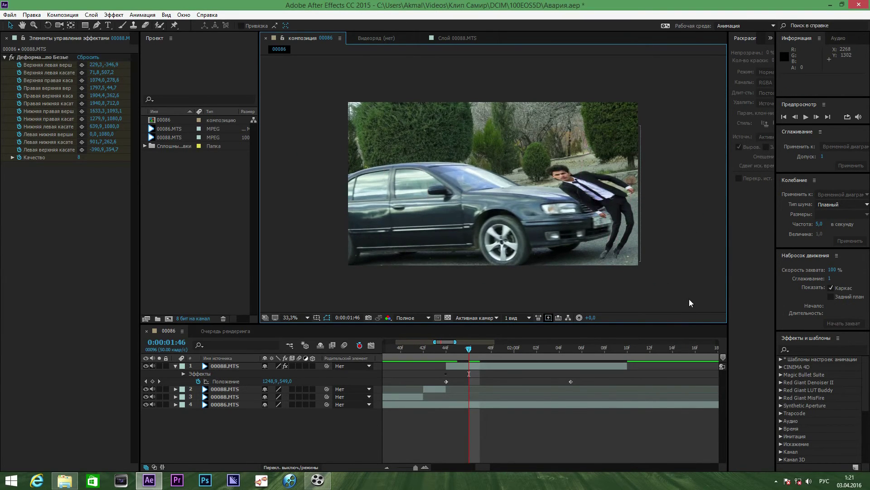
Scrub from 1:44 to 1:49 and back to 1:46, zoom the timeline in, and reselect 00088.MTS.
click(482, 430)
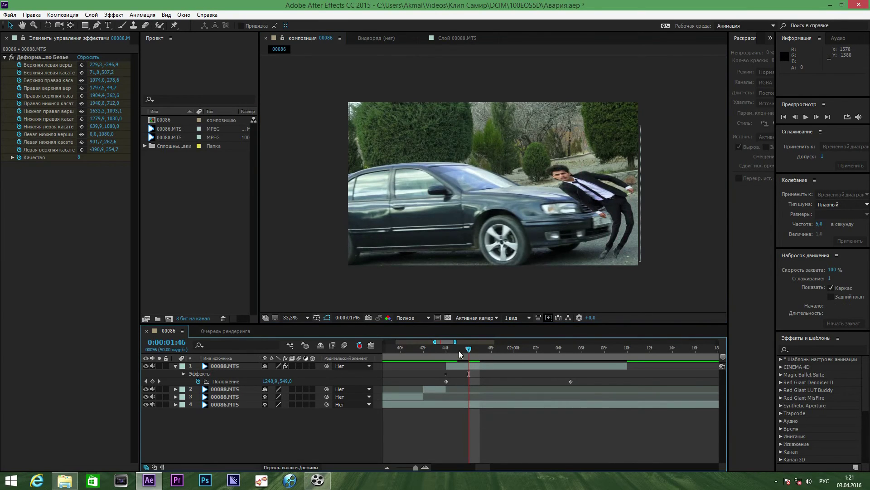
drag(468, 350, 451, 354)
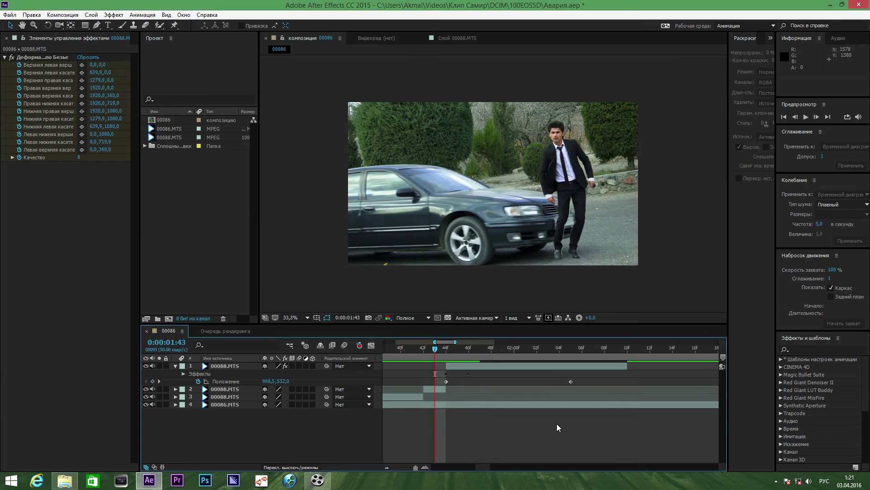
drag(436, 349, 480, 349)
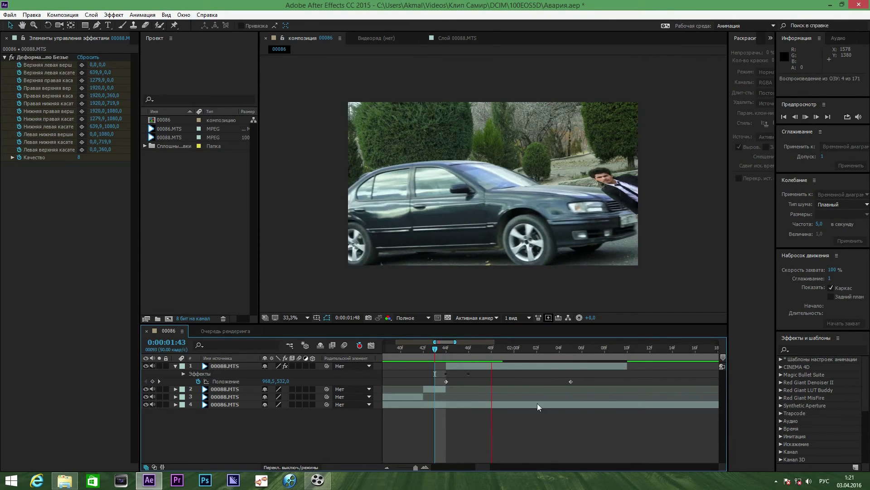
mouse_move(474, 354)
mouse_down()
mouse_move(503, 356)
mouse_move(467, 360)
mouse_up()
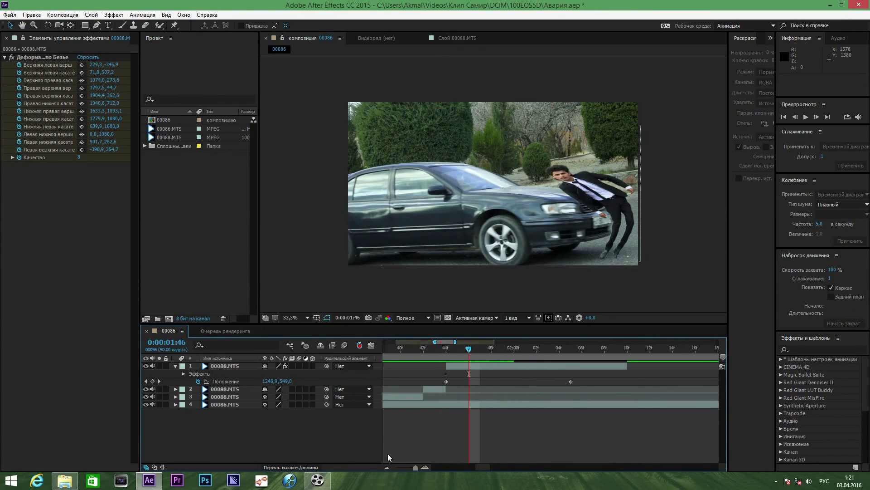
click(422, 468)
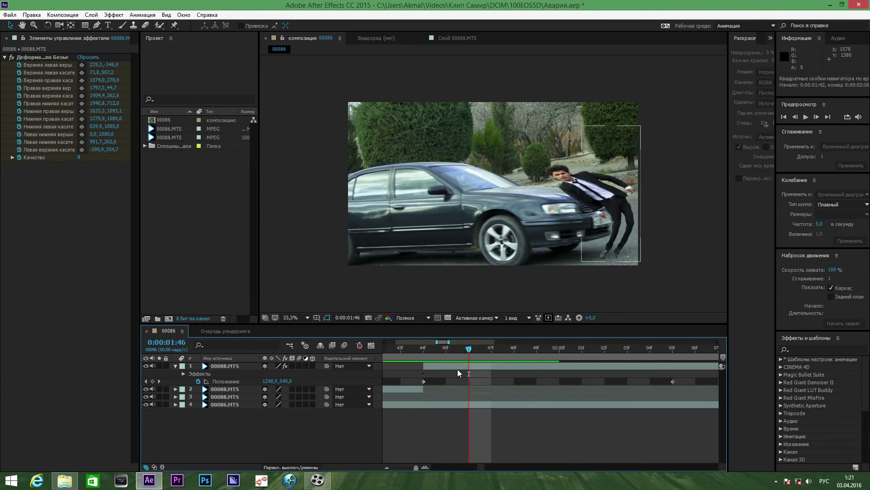
click(458, 366)
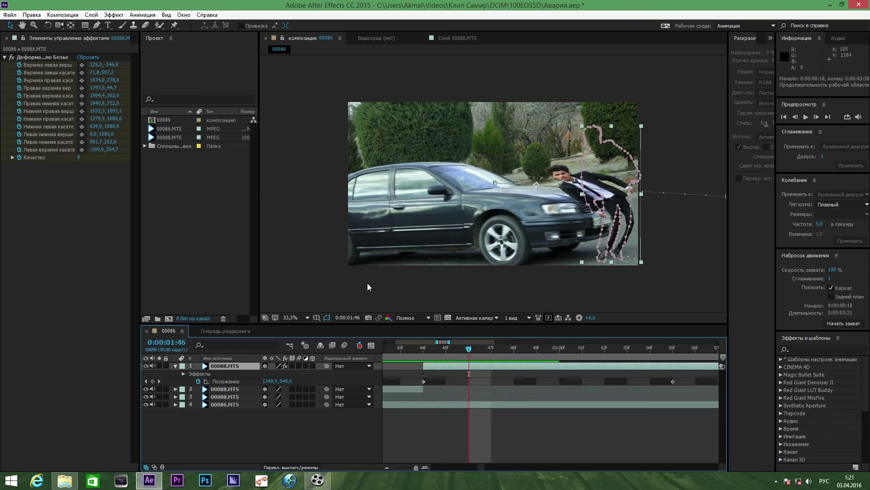
Drag the Bezier Warp's left top tangent to -211.1,454.6, then zoom the timeline back out.
click(43, 57)
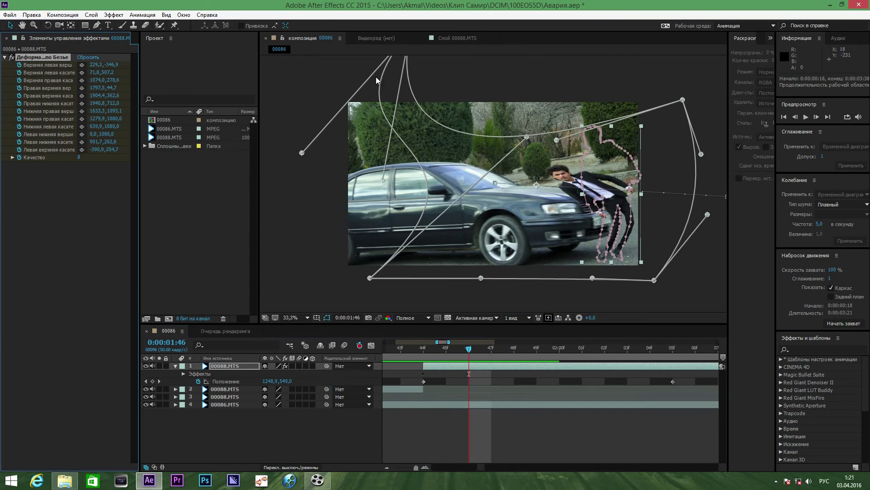
drag(299, 155, 308, 156)
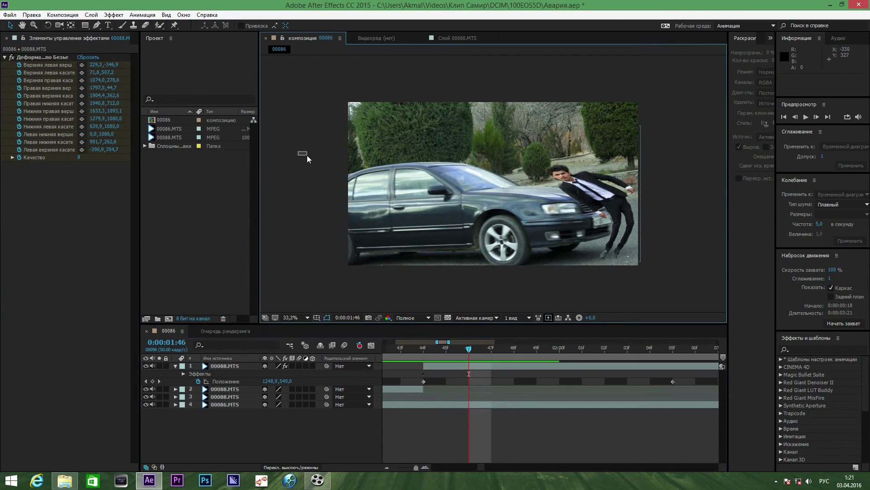
click(511, 369)
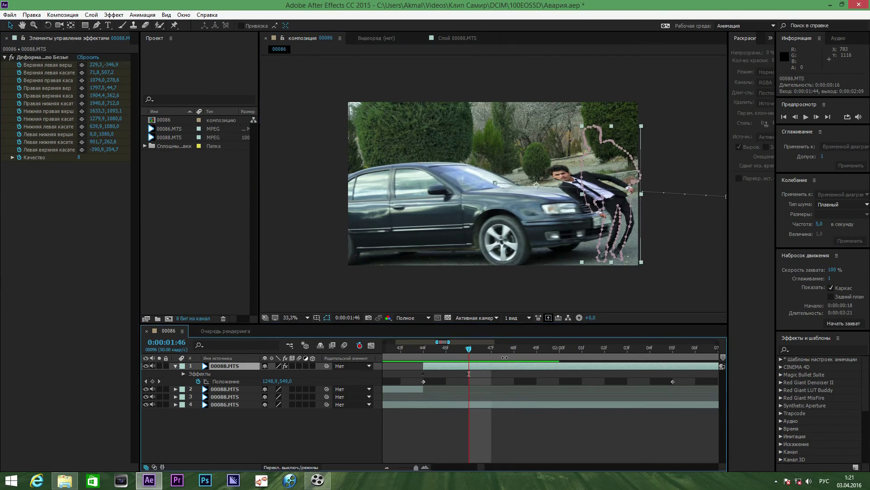
click(48, 57)
drag(301, 153, 310, 173)
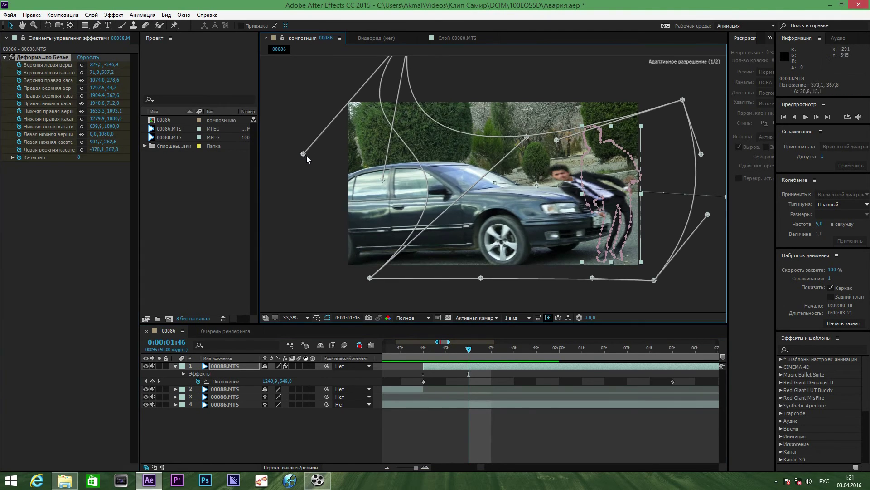
drag(316, 175, 339, 171)
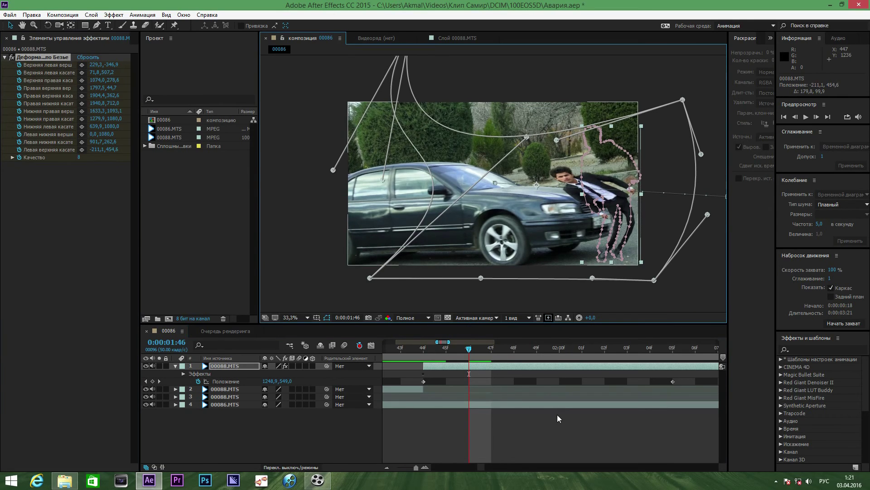
click(553, 425)
click(386, 467)
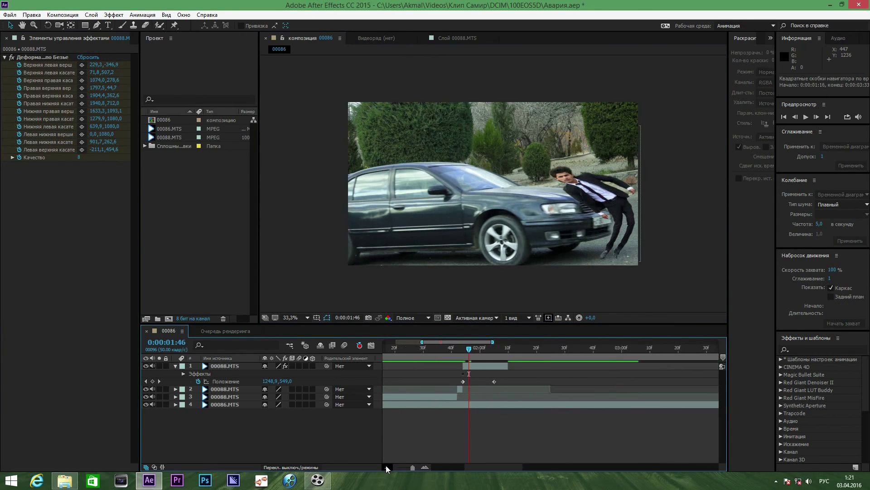
Move to 0:00:02:44 past the impact and preview the crash playback, ending around 3 seconds.
drag(459, 351, 503, 356)
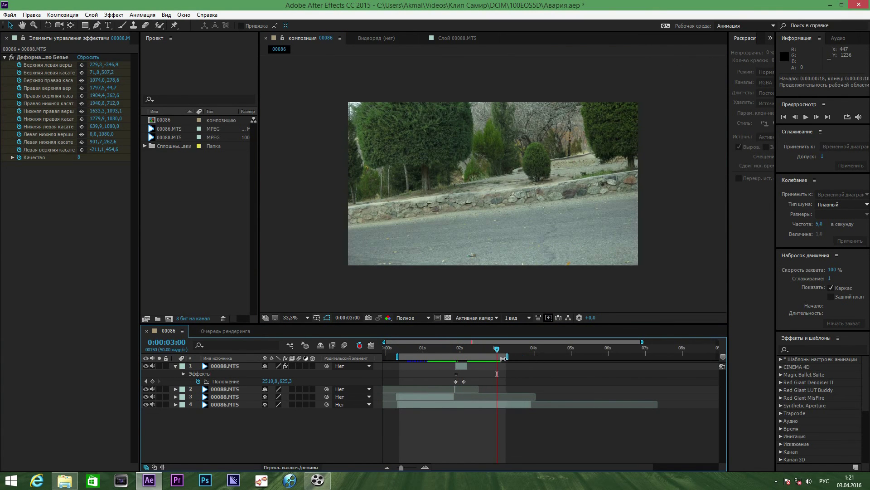
key(space)
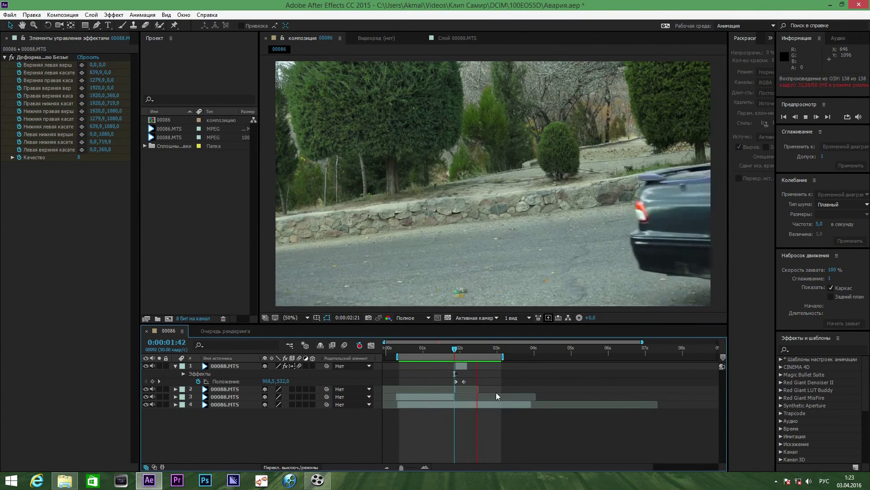
click(352, 366)
click(507, 448)
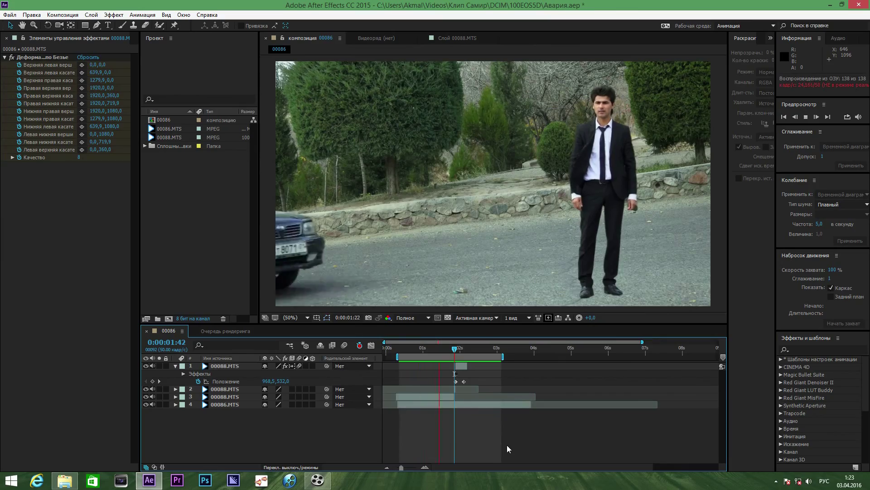